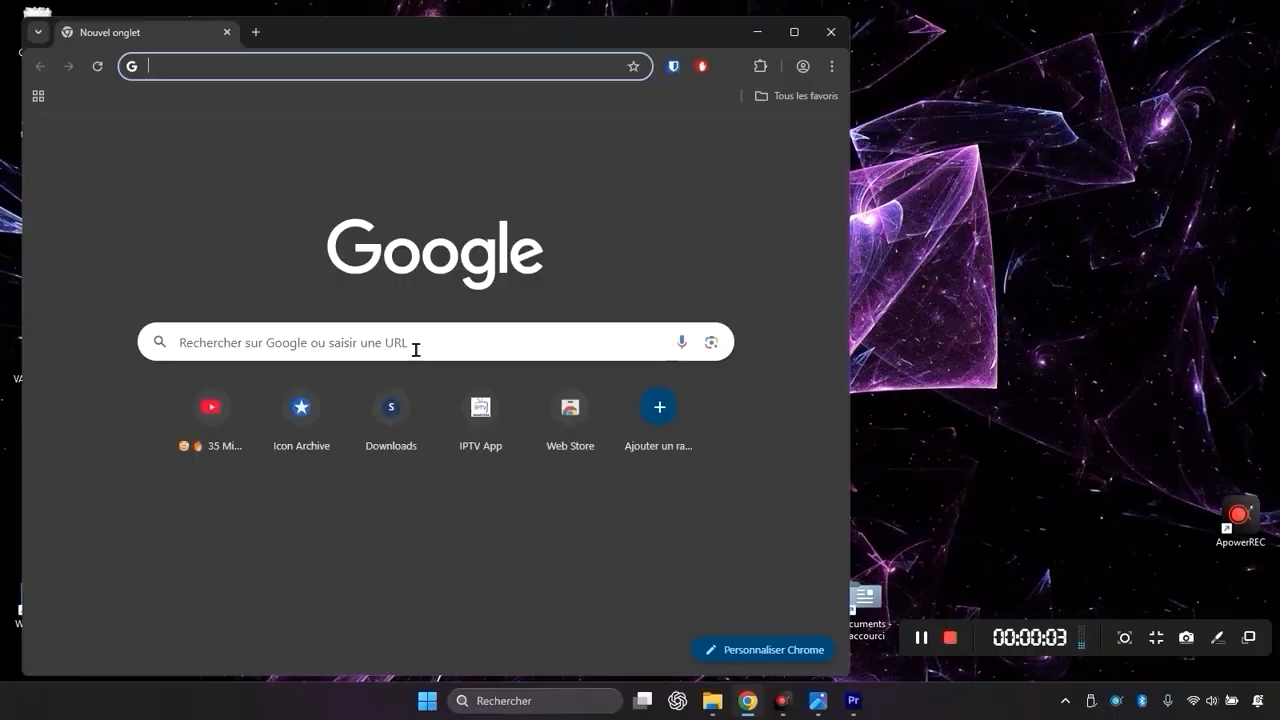
Step: Search Google for "github com valinet explorerpatcher releases" and open the valinet/ExplorerPatcher Releases page on GitHub
click(400, 356)
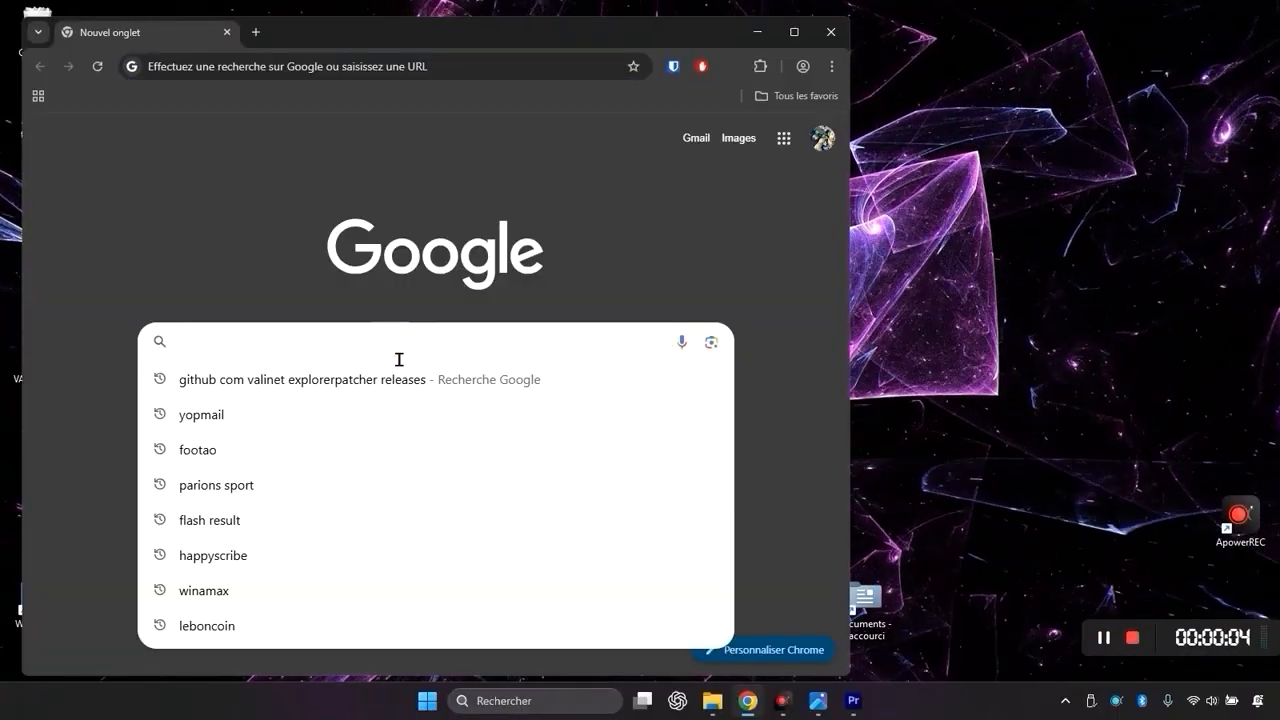
text(gi)
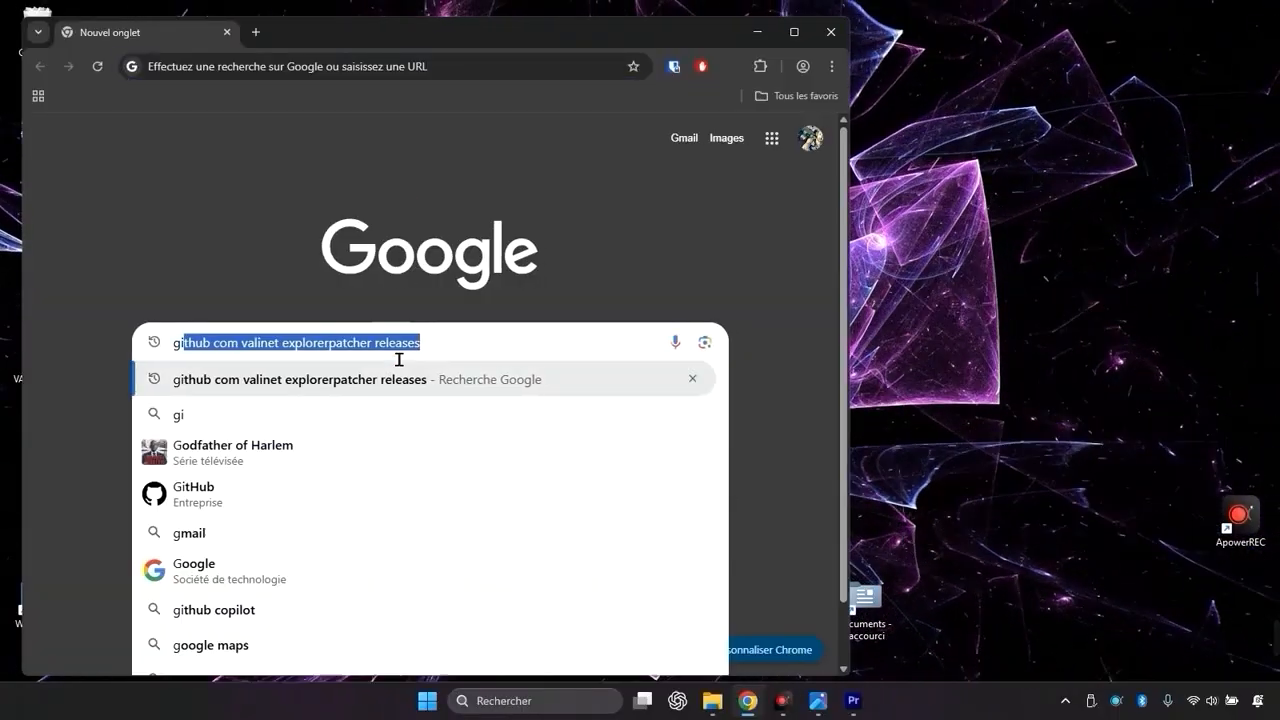
text(thub)
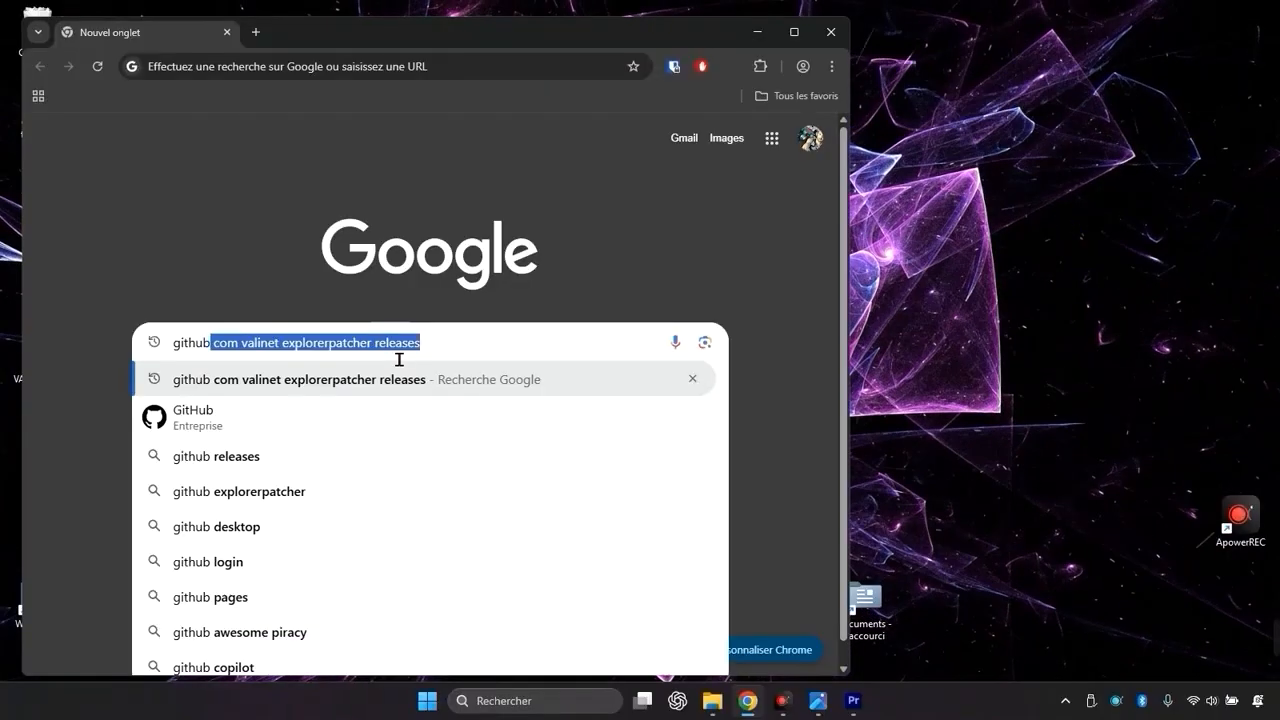
text( valinet)
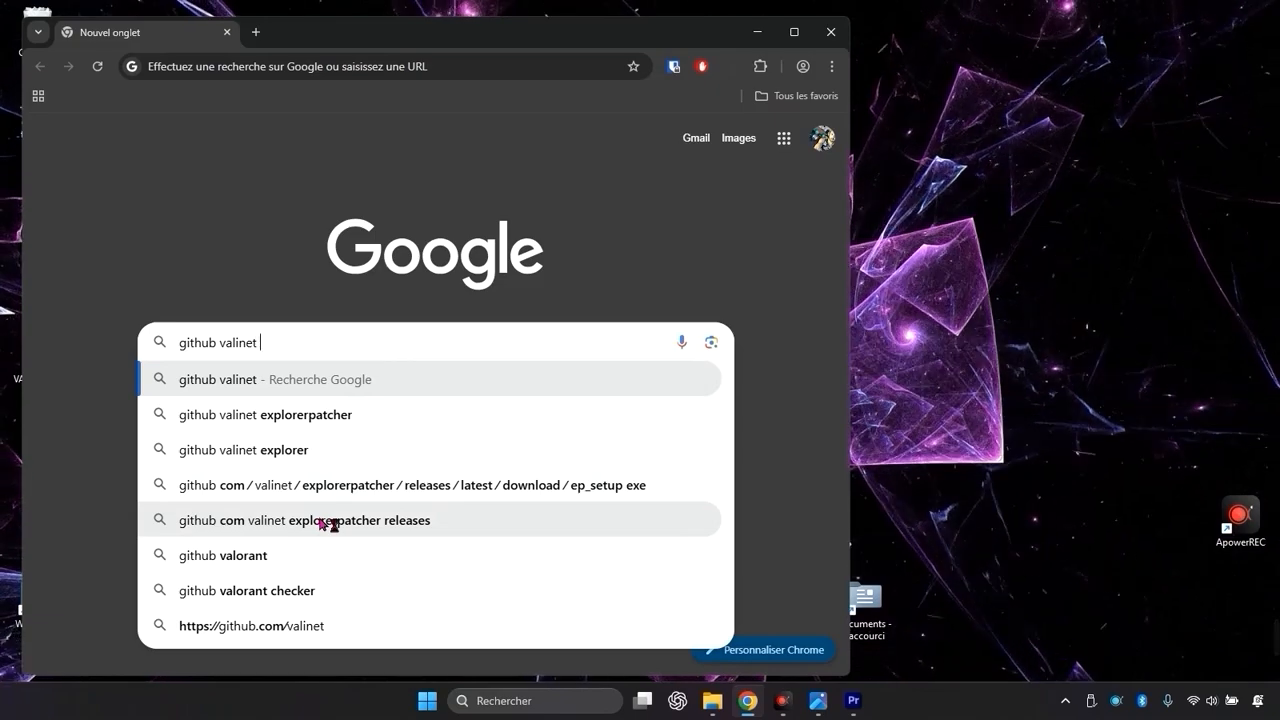
click(321, 521)
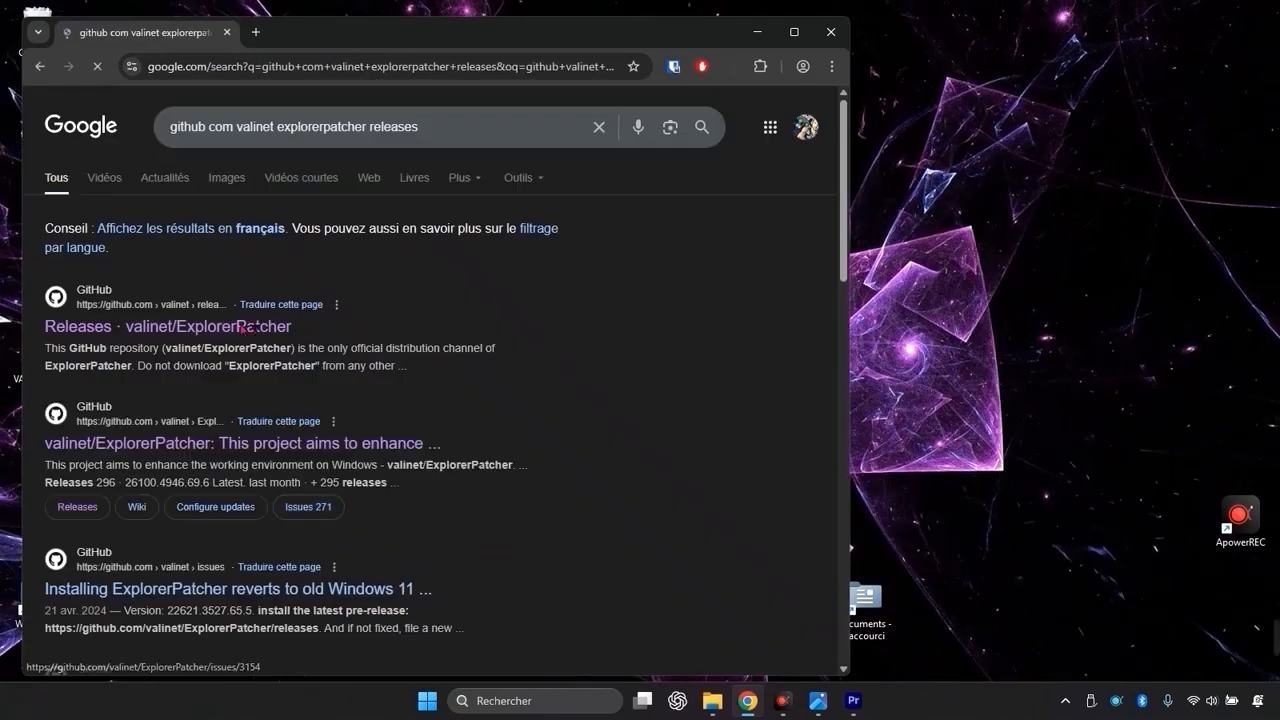
click(193, 326)
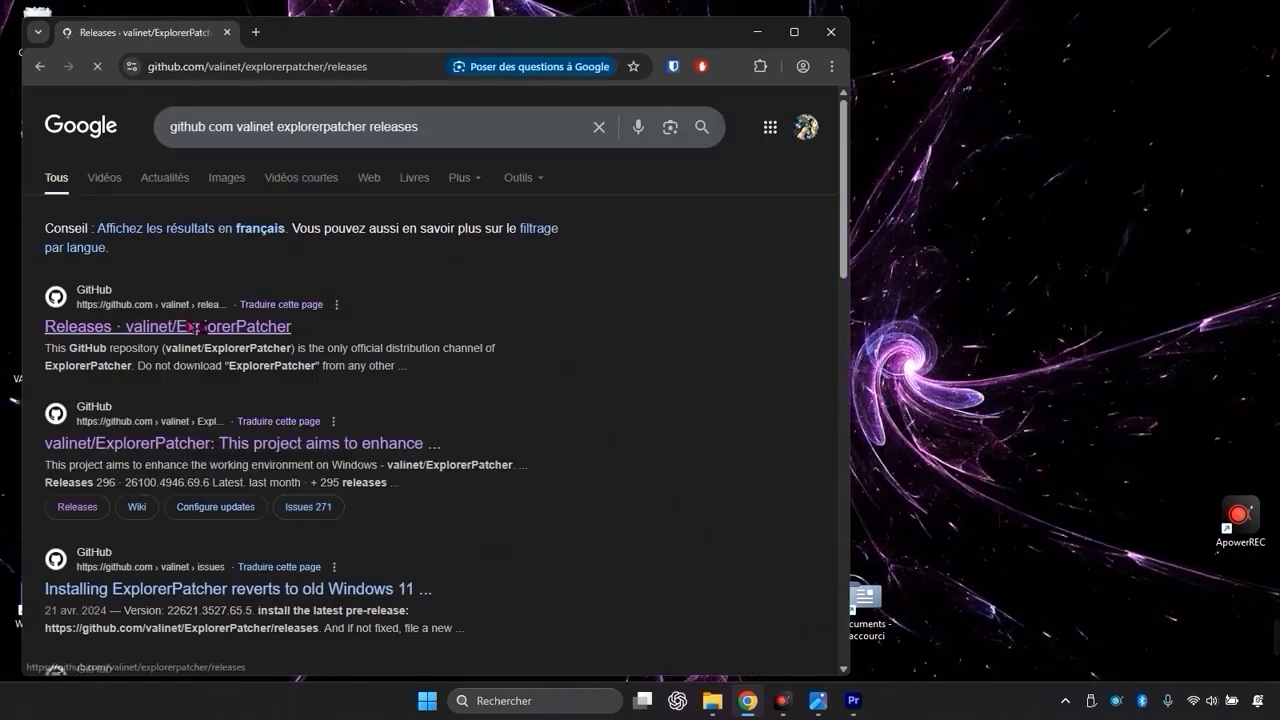
Step: Download ep_setup.exe from the assets of the latest ExplorerPatcher release and run the installer
scroll(370, 336, down, 8)
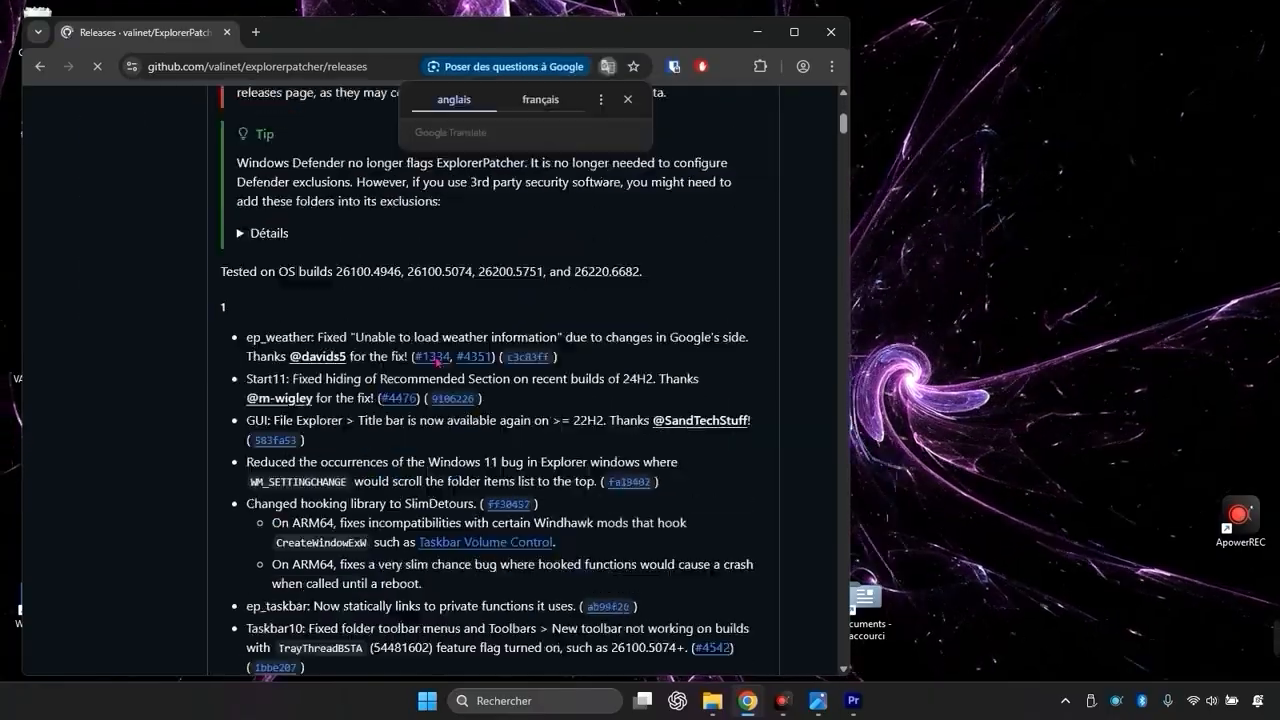
scroll(437, 362, down, 10)
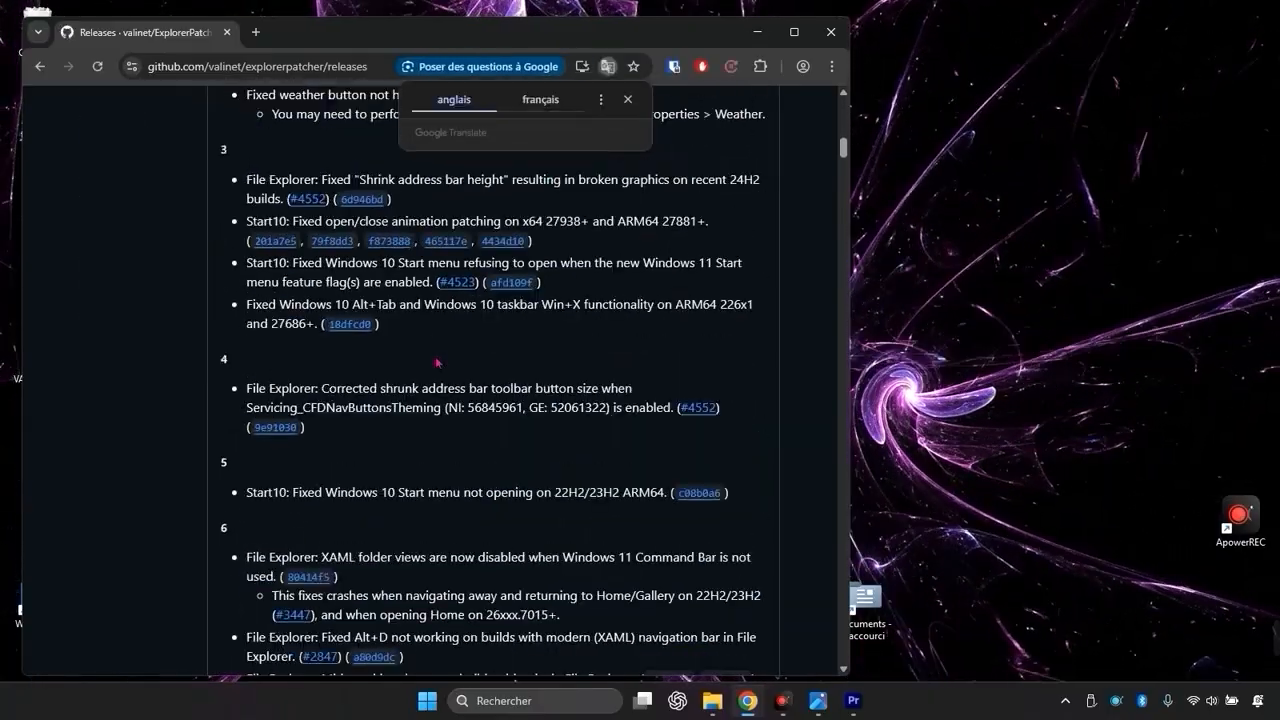
scroll(437, 362, down, 5)
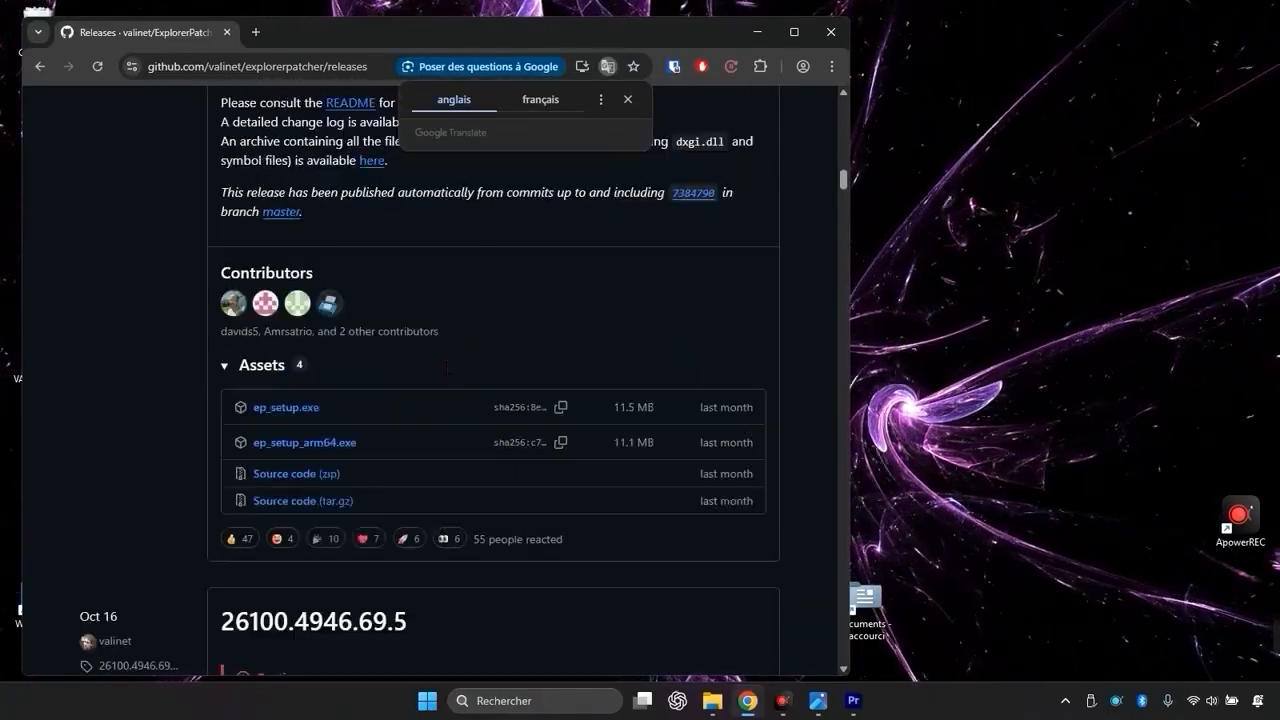
click(297, 411)
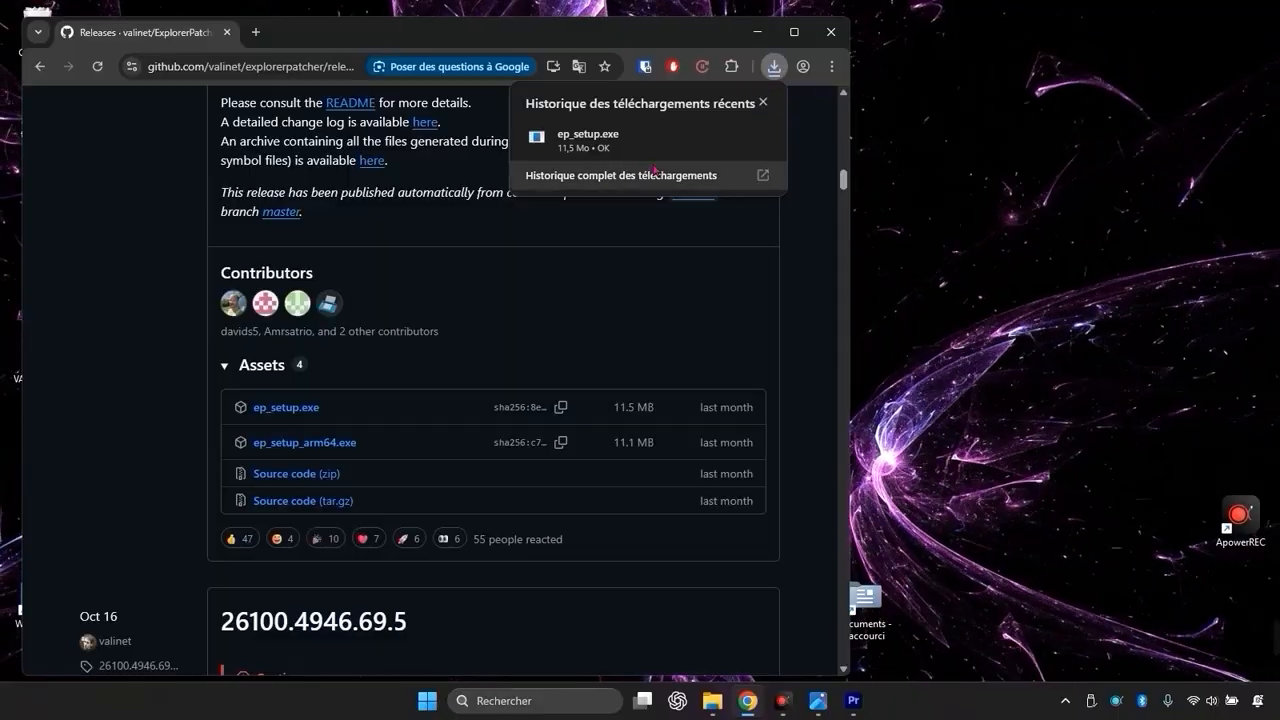
click(601, 140)
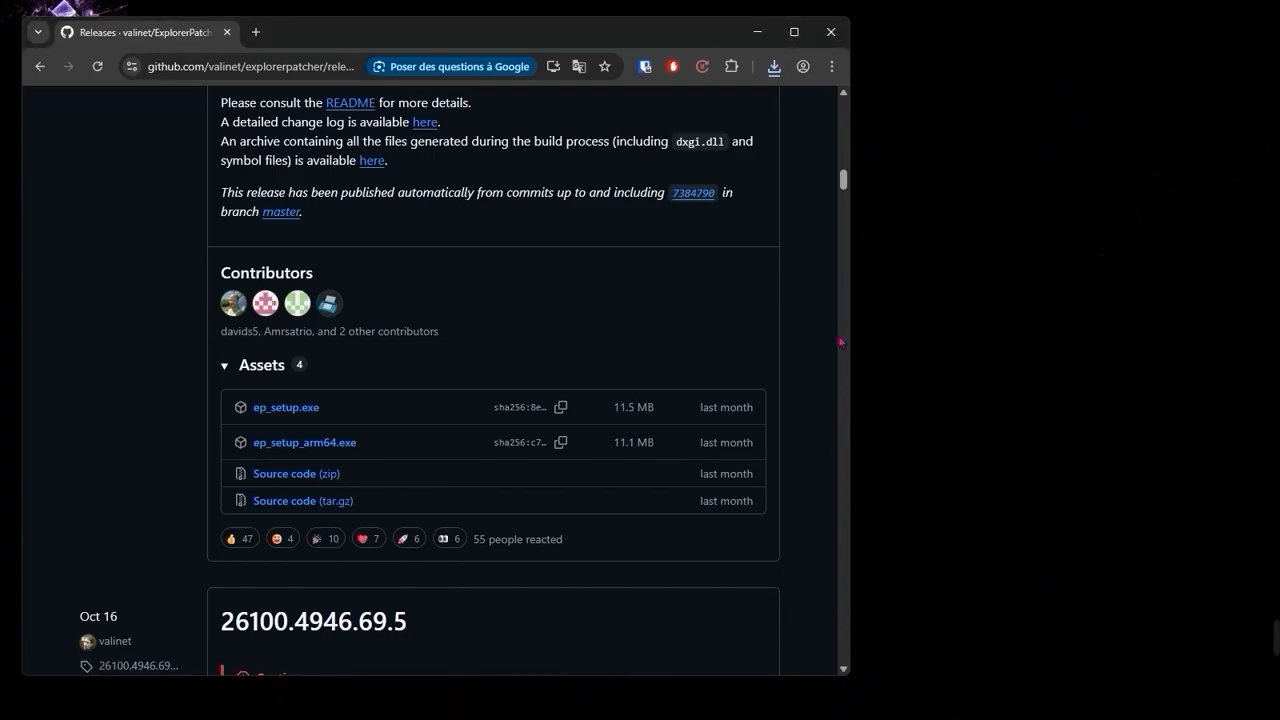
click(755, 32)
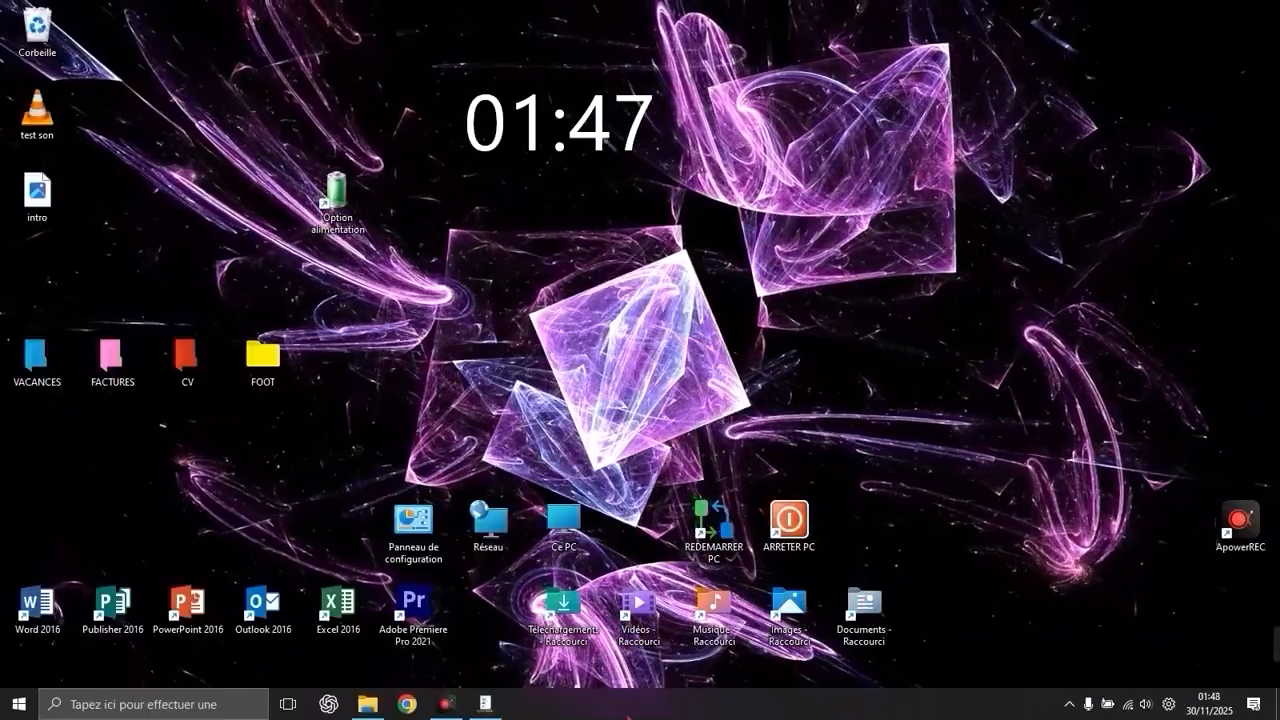
Step: Open the Propriétés window of the taskbar
right_click(791, 708)
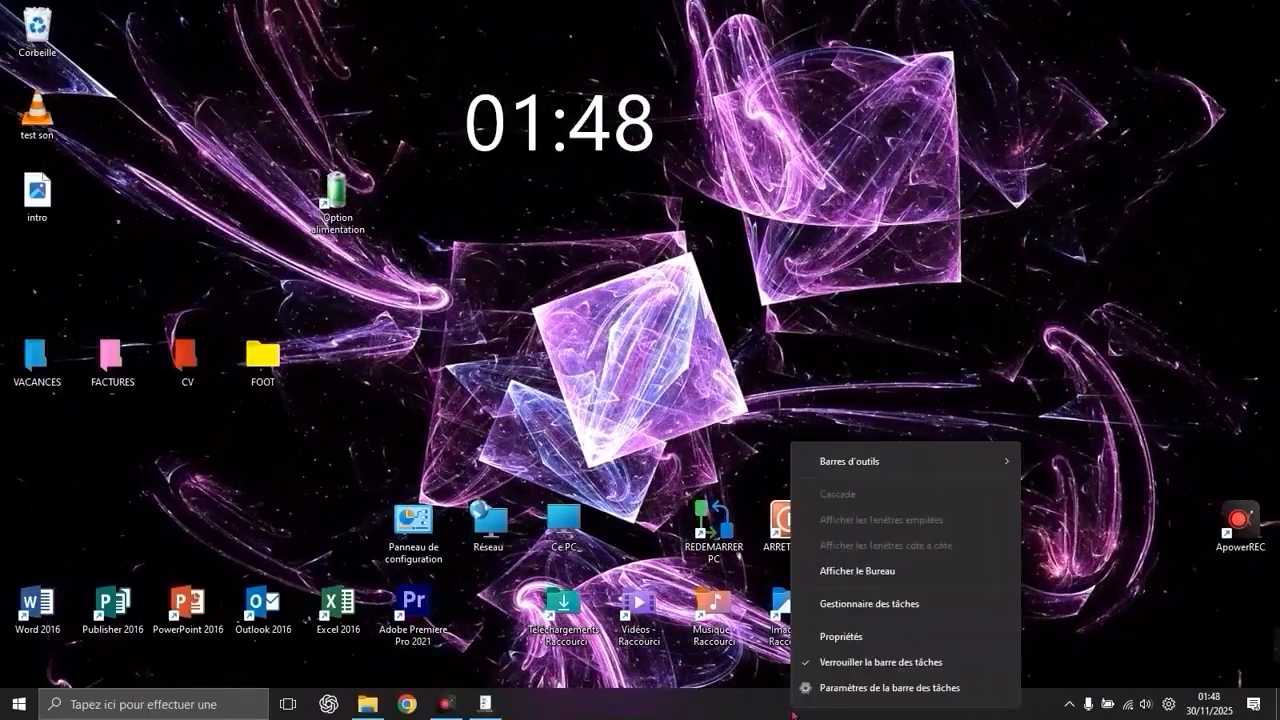
click(841, 637)
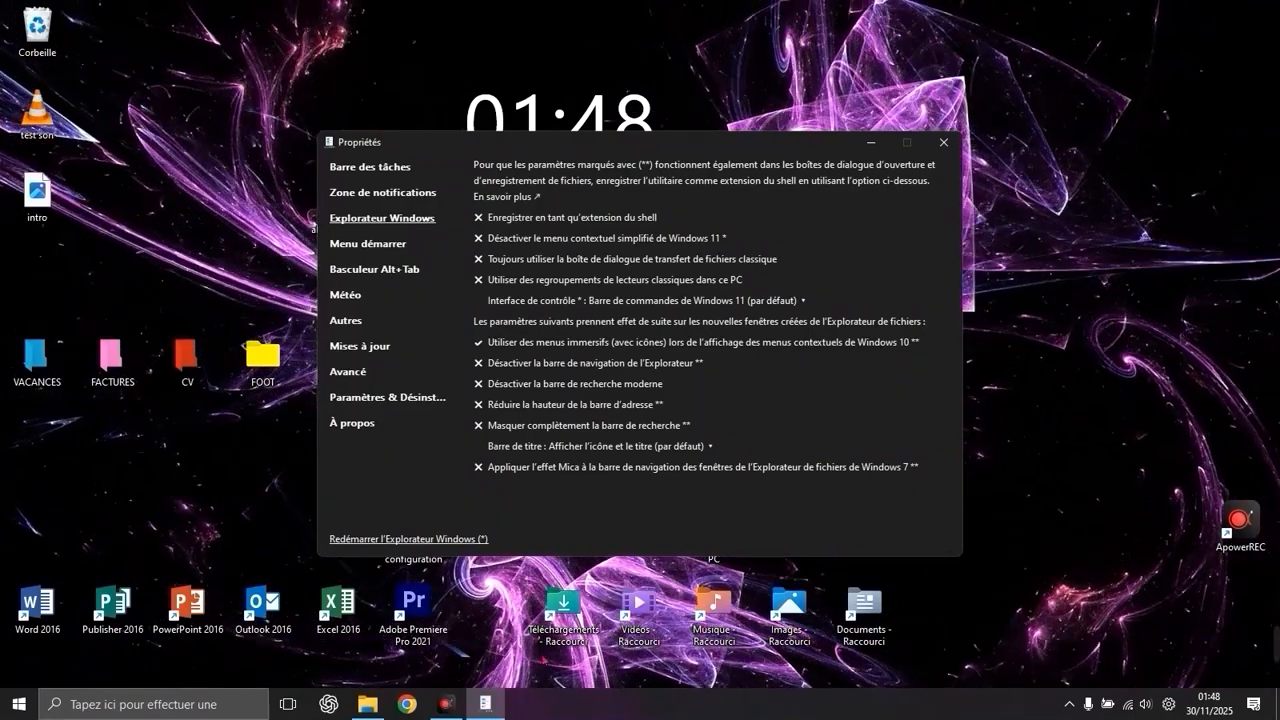
Step: Examine the simplified and extended context menus of video file 2 in the ApowerREC folder, and close the folder window
click(378, 704)
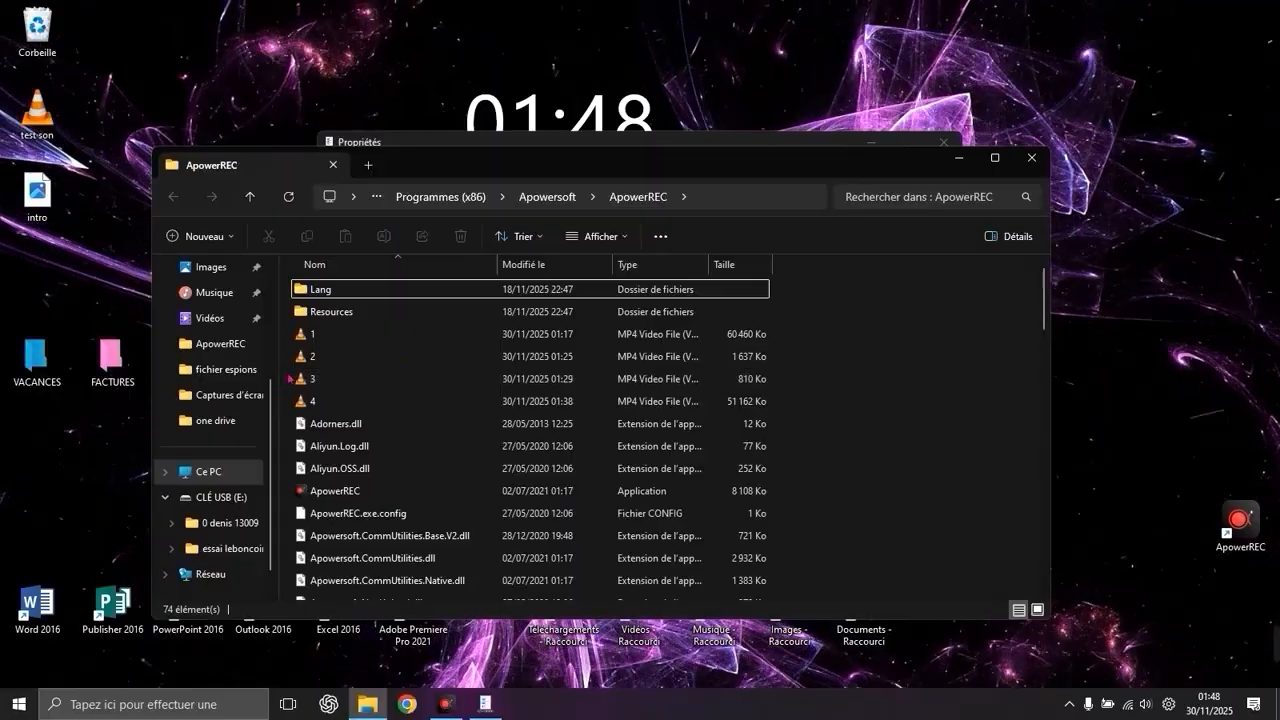
right_click(312, 369)
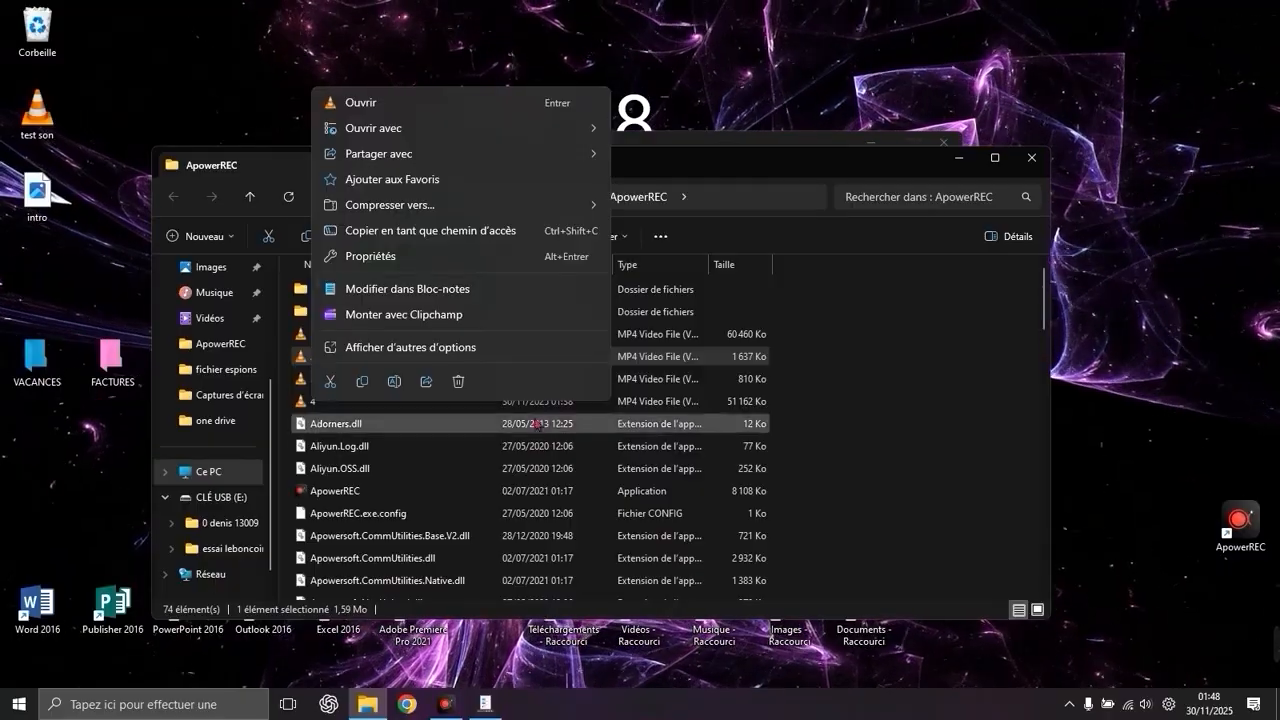
click(396, 350)
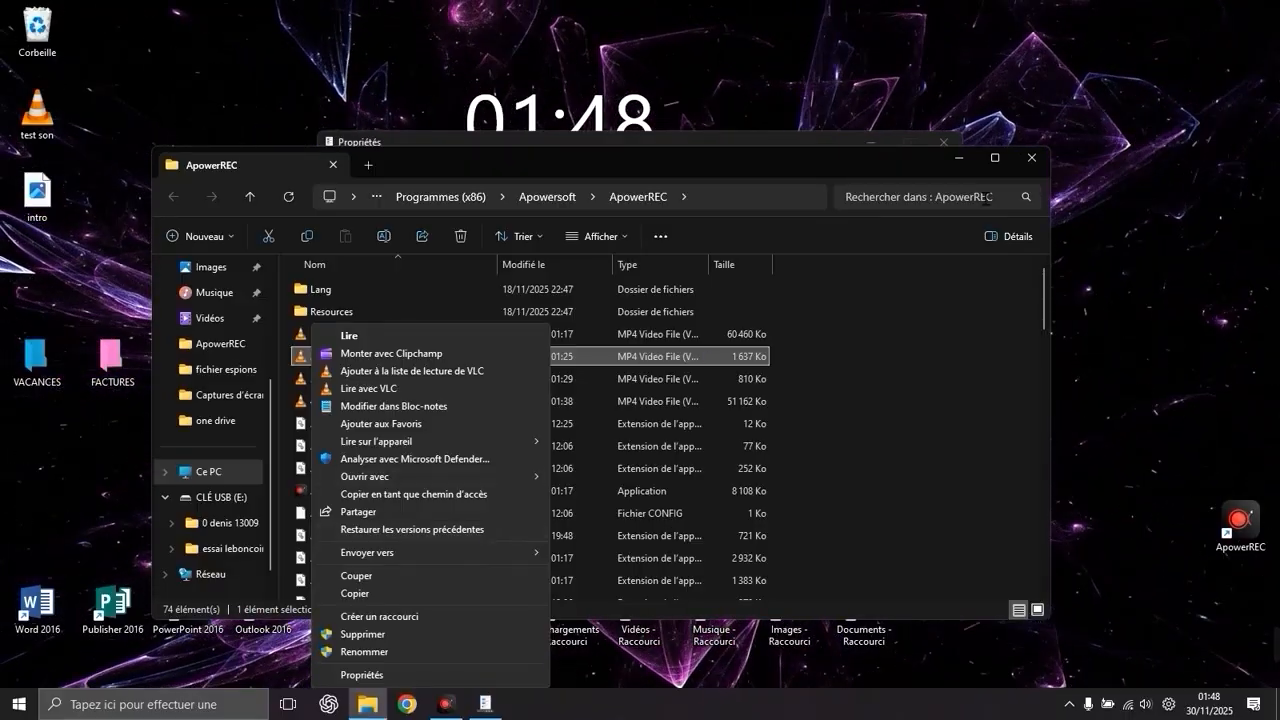
key(alt+F4)
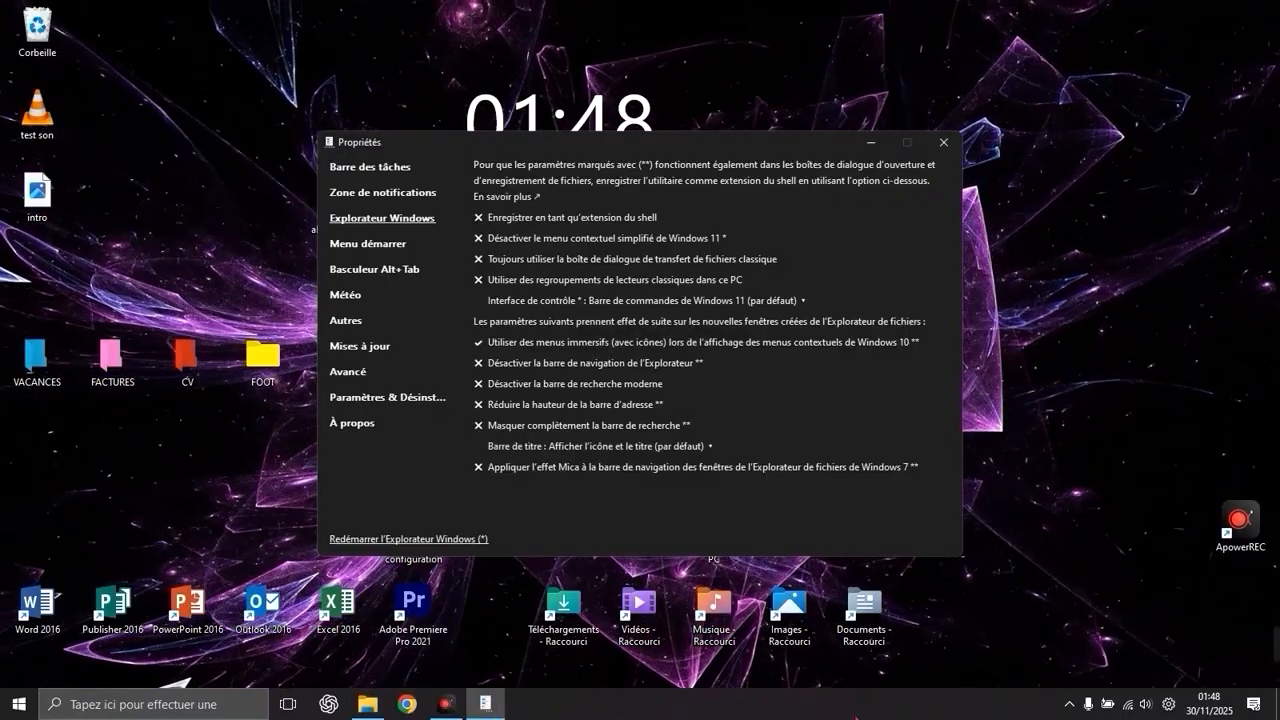
Step: Enable "Désactiver le menu contextuel simplifié de Windows 11" in the Explorateur Windows properties and close the window
right_click(855, 714)
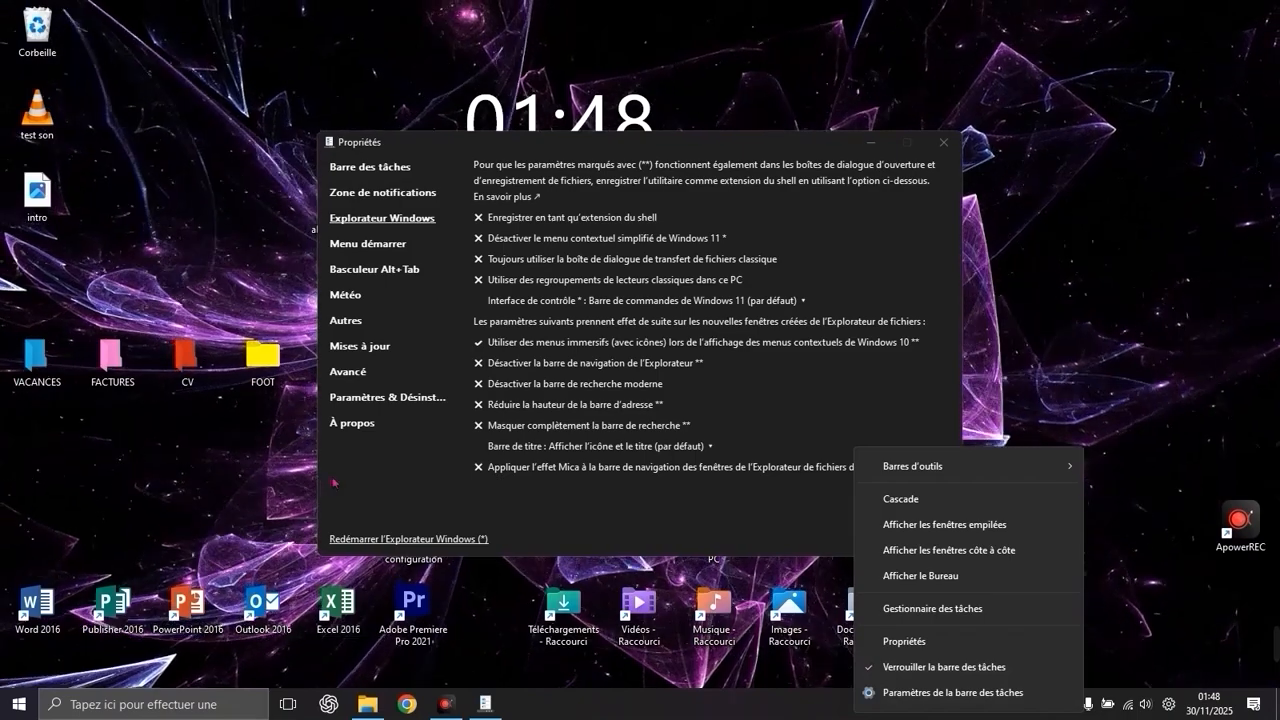
click(335, 483)
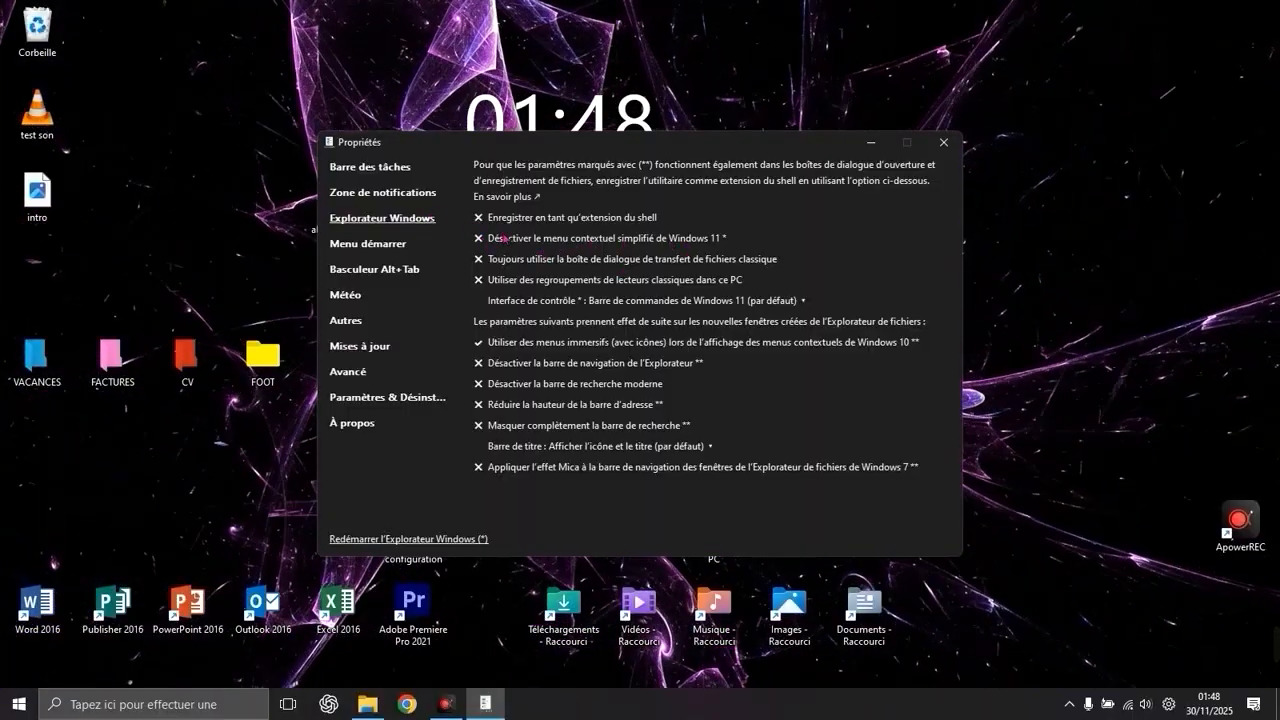
click(504, 238)
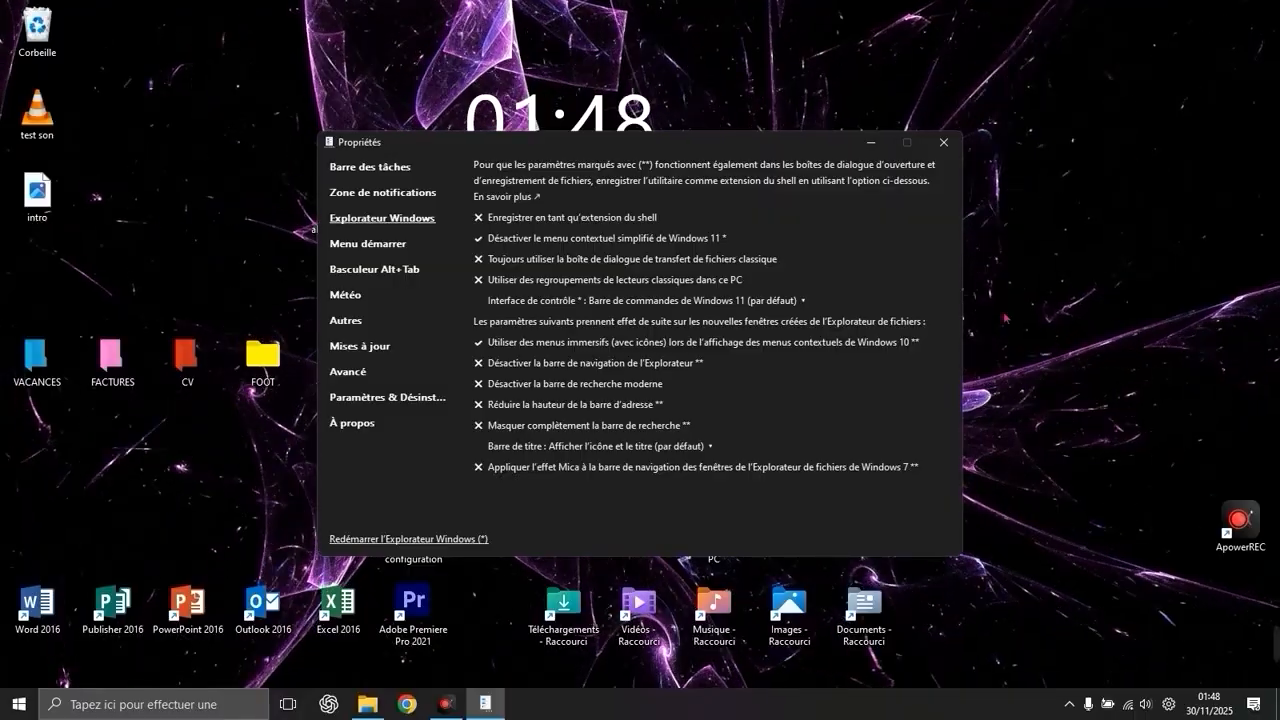
click(943, 142)
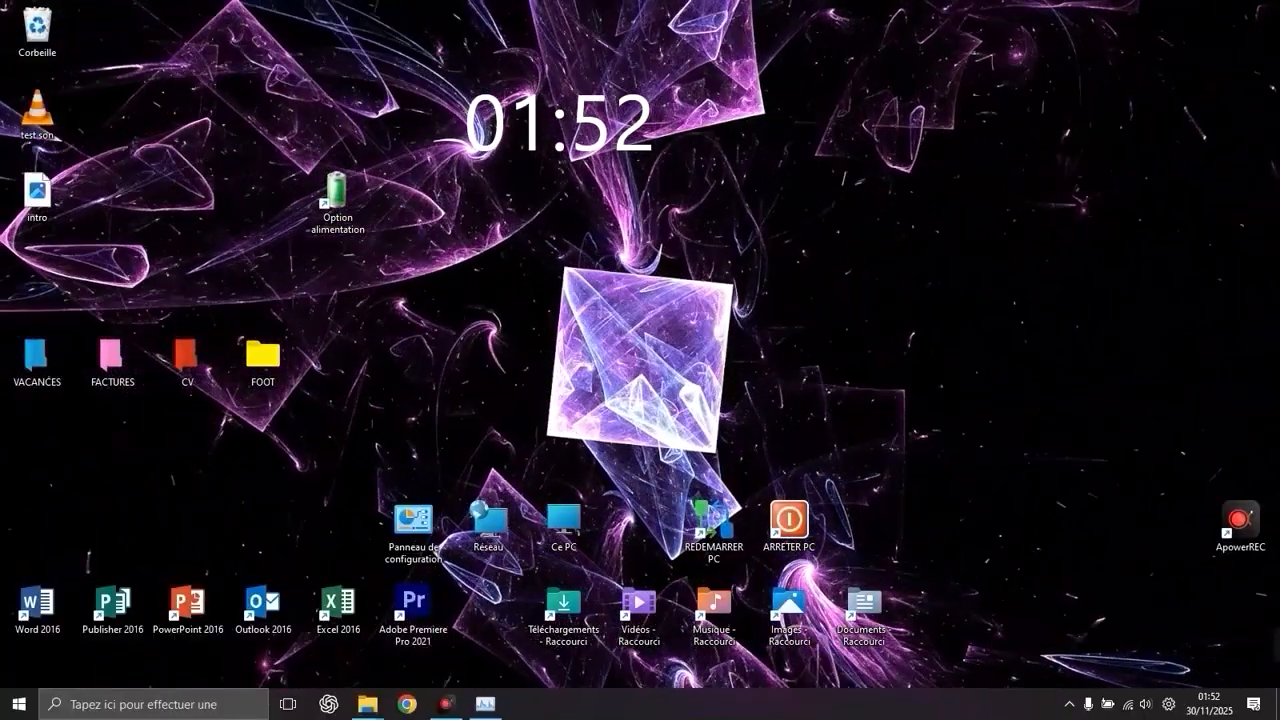
Step: Set the taskbar alignment to Gauche in the taskbar behaviour settings and close the settings window
right_click(716, 700)
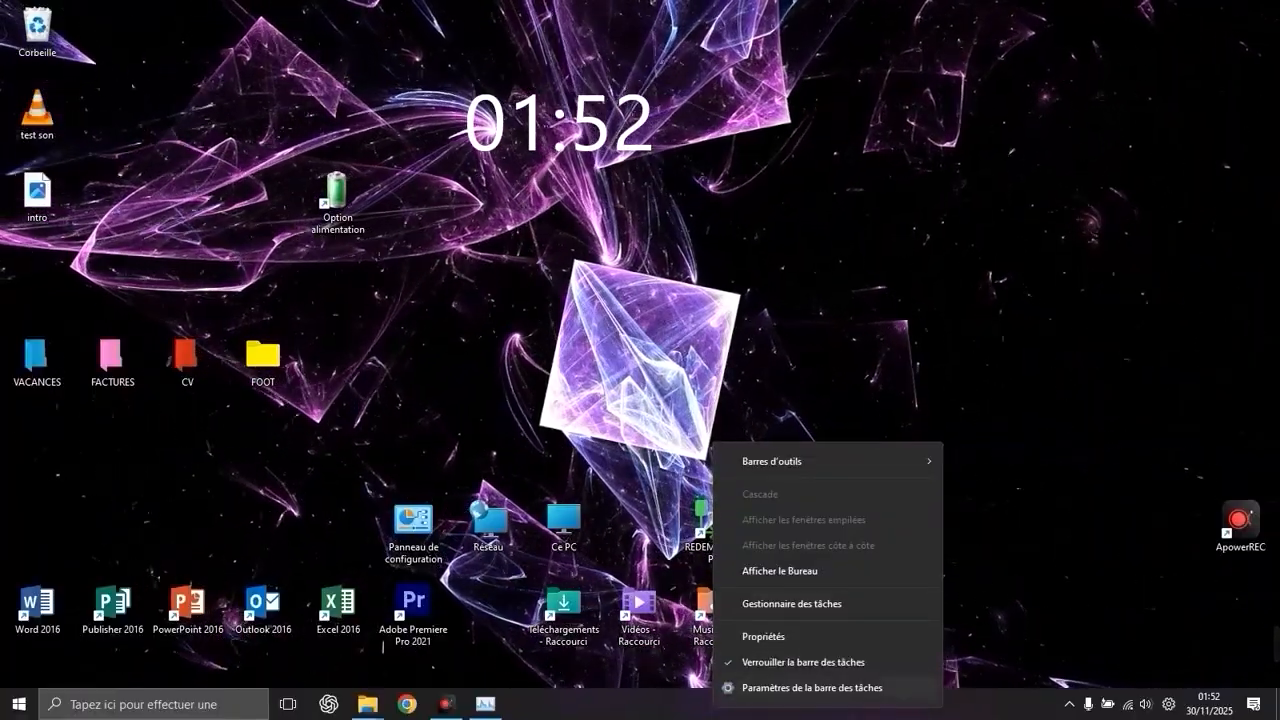
click(812, 688)
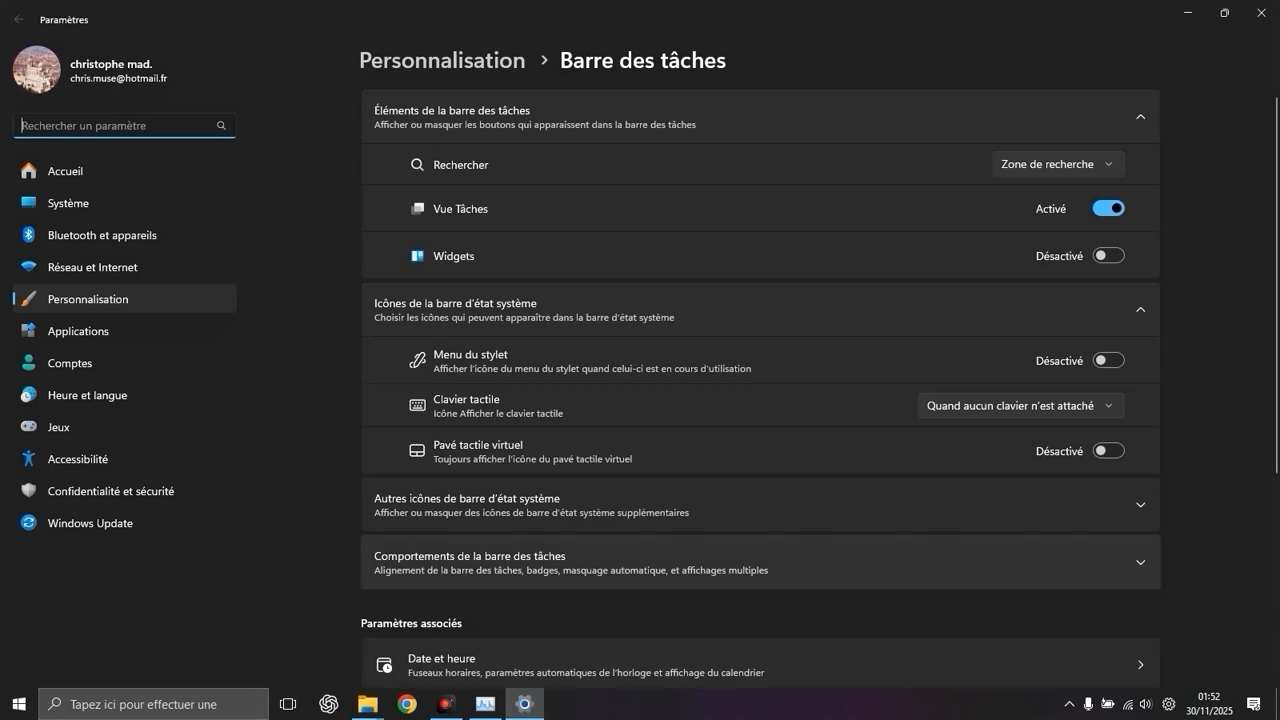
click(500, 562)
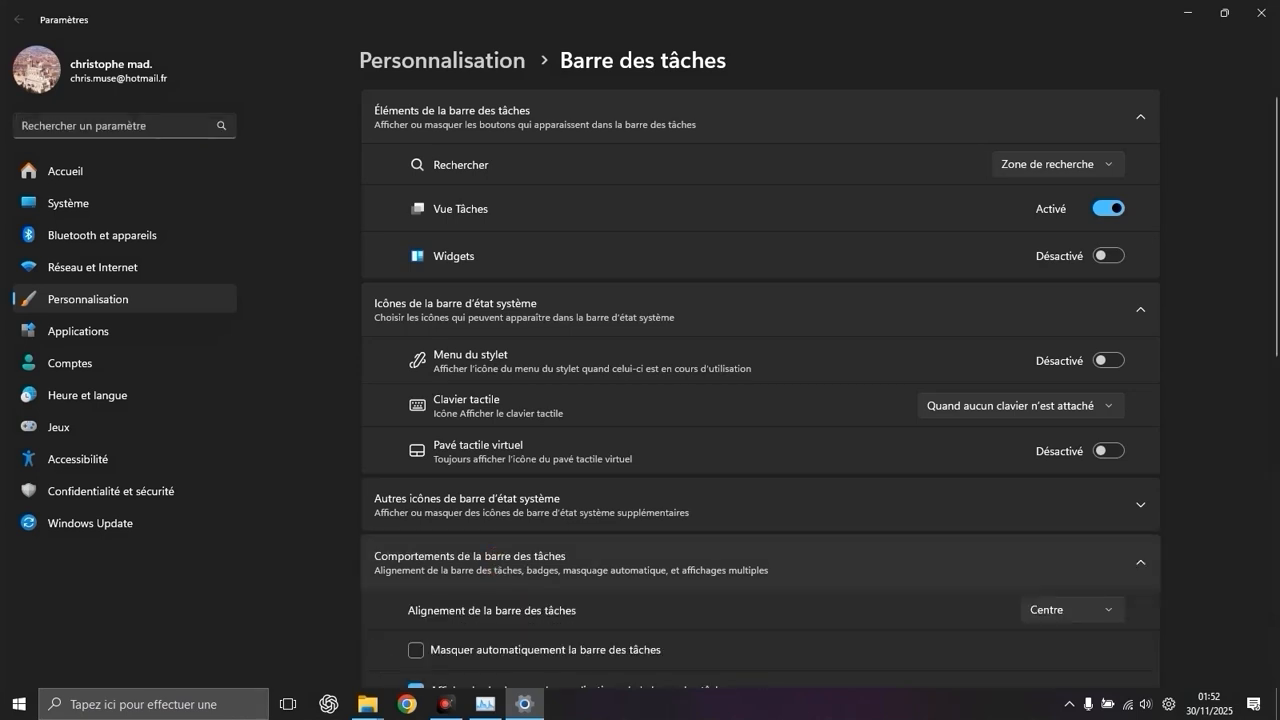
click(557, 560)
click(557, 560)
scroll(557, 560, down, 2)
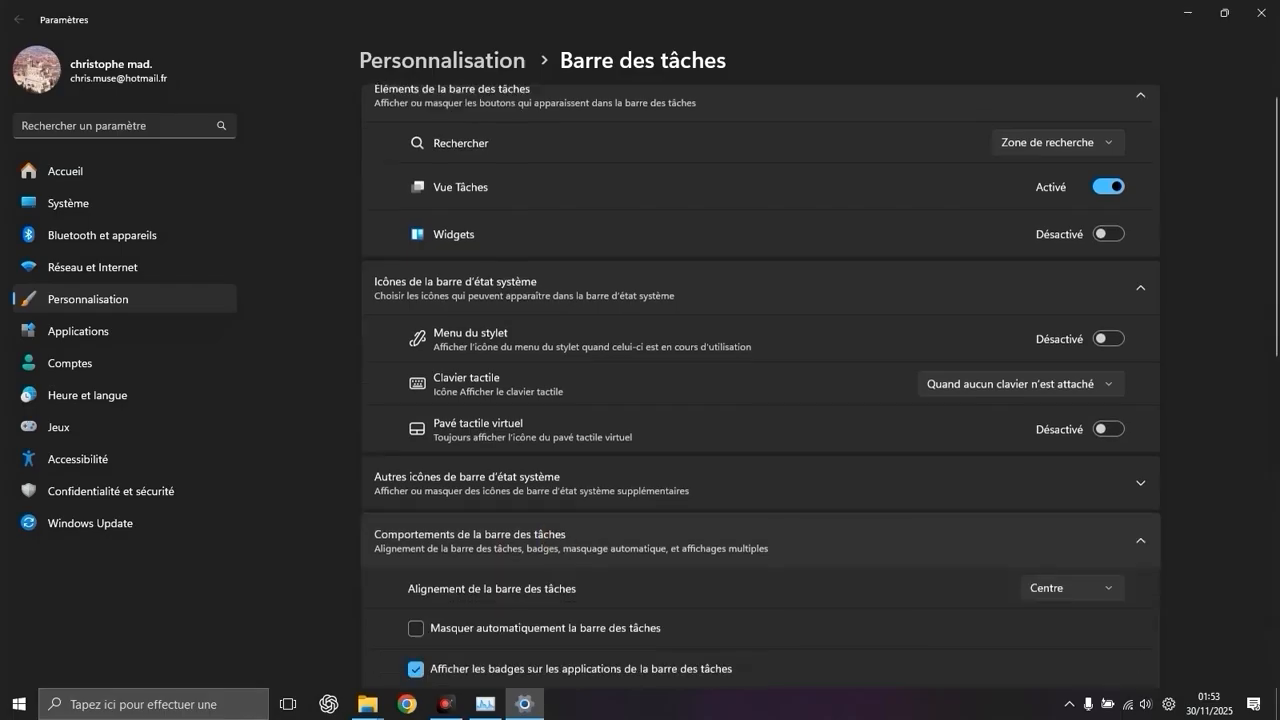
scroll(760, 386, down, 3)
scroll(760, 386, up, 1)
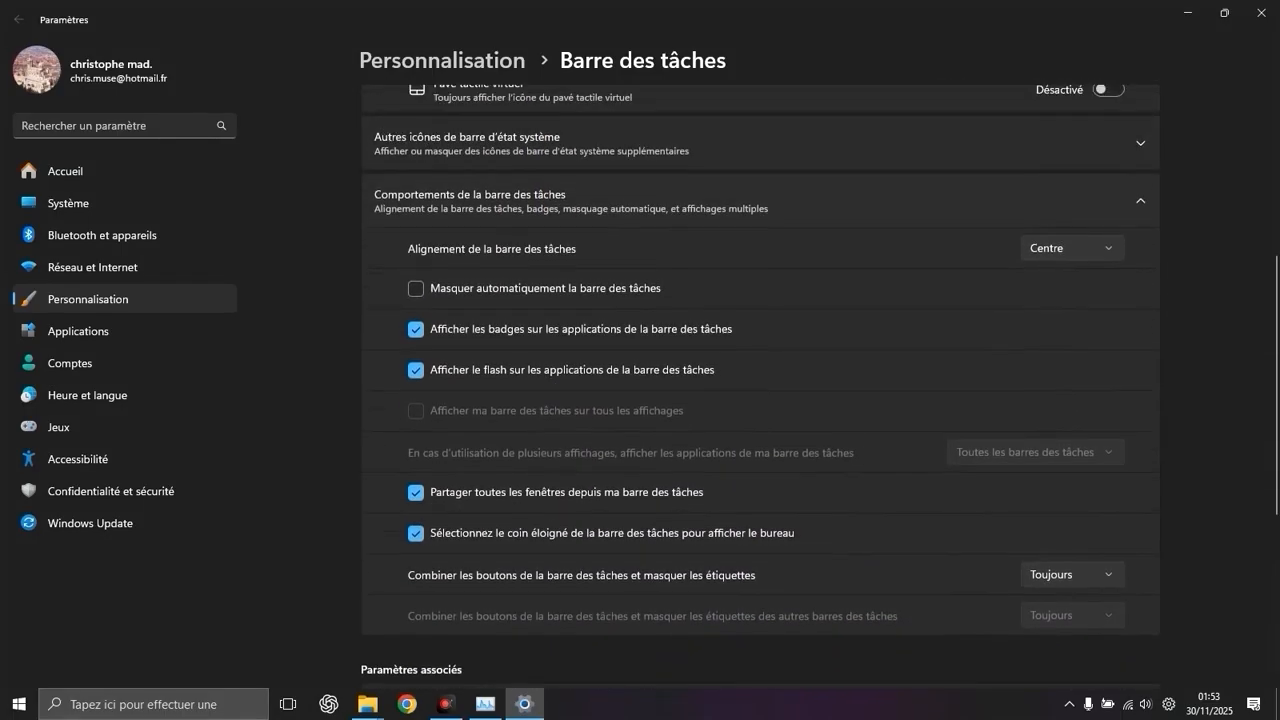
click(1070, 248)
click(1076, 227)
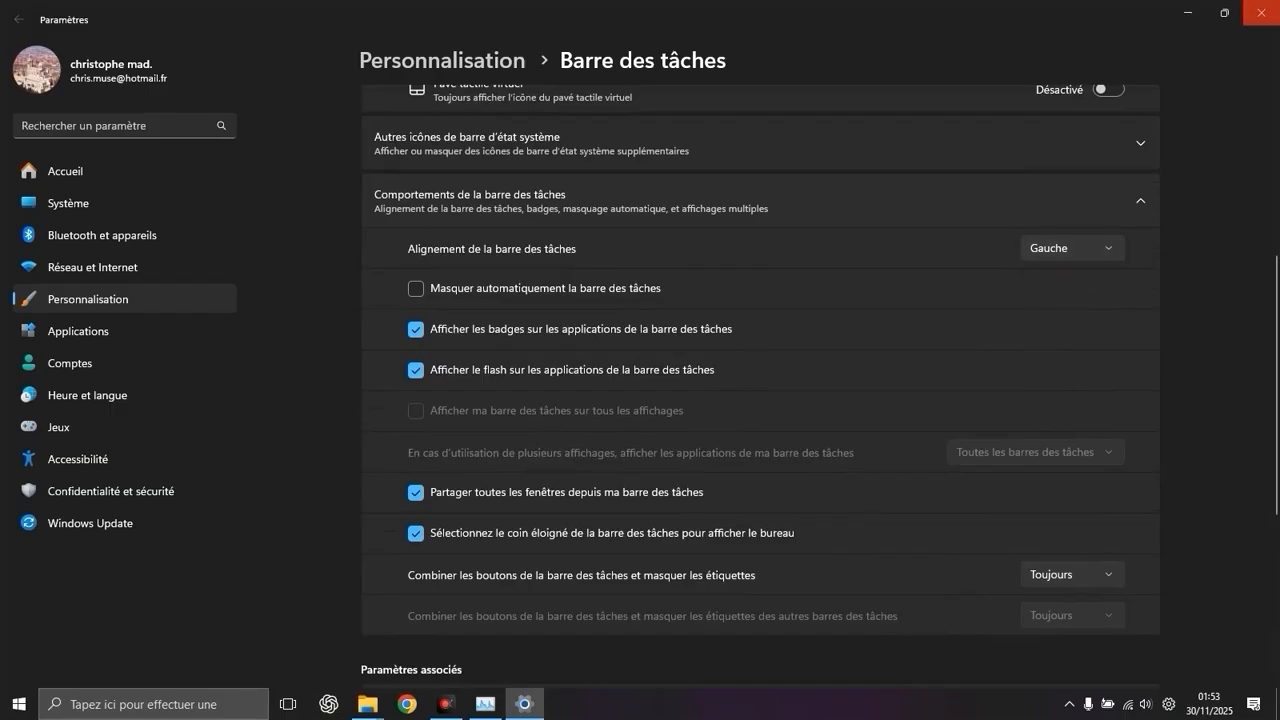
click(1261, 12)
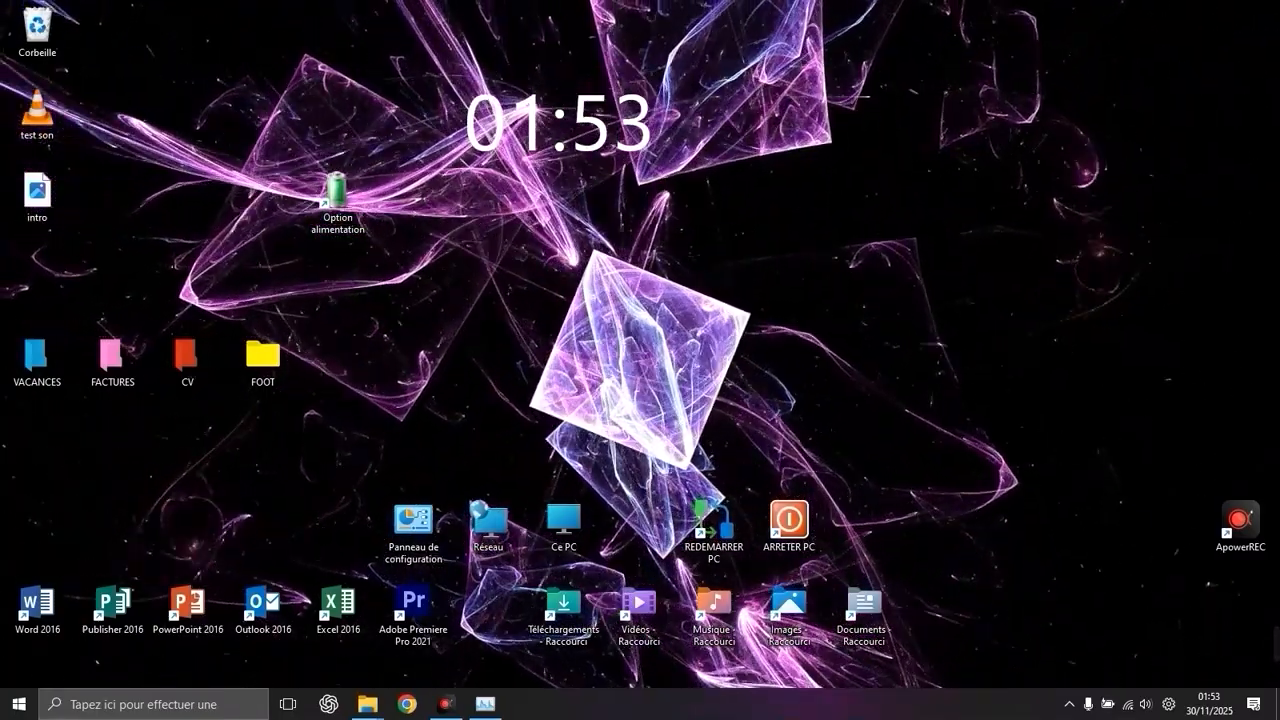
Step: Bring the second open ApowerREC folder window to the front
mouse_move(368, 704)
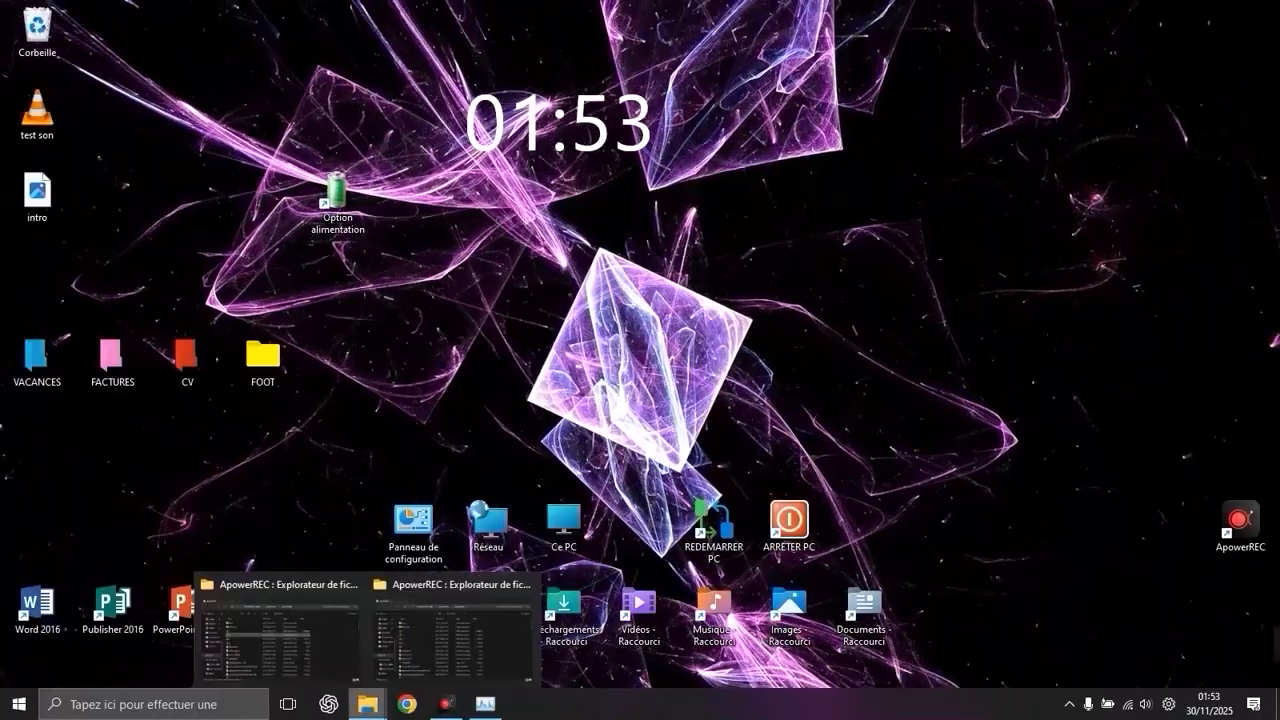
click(450, 640)
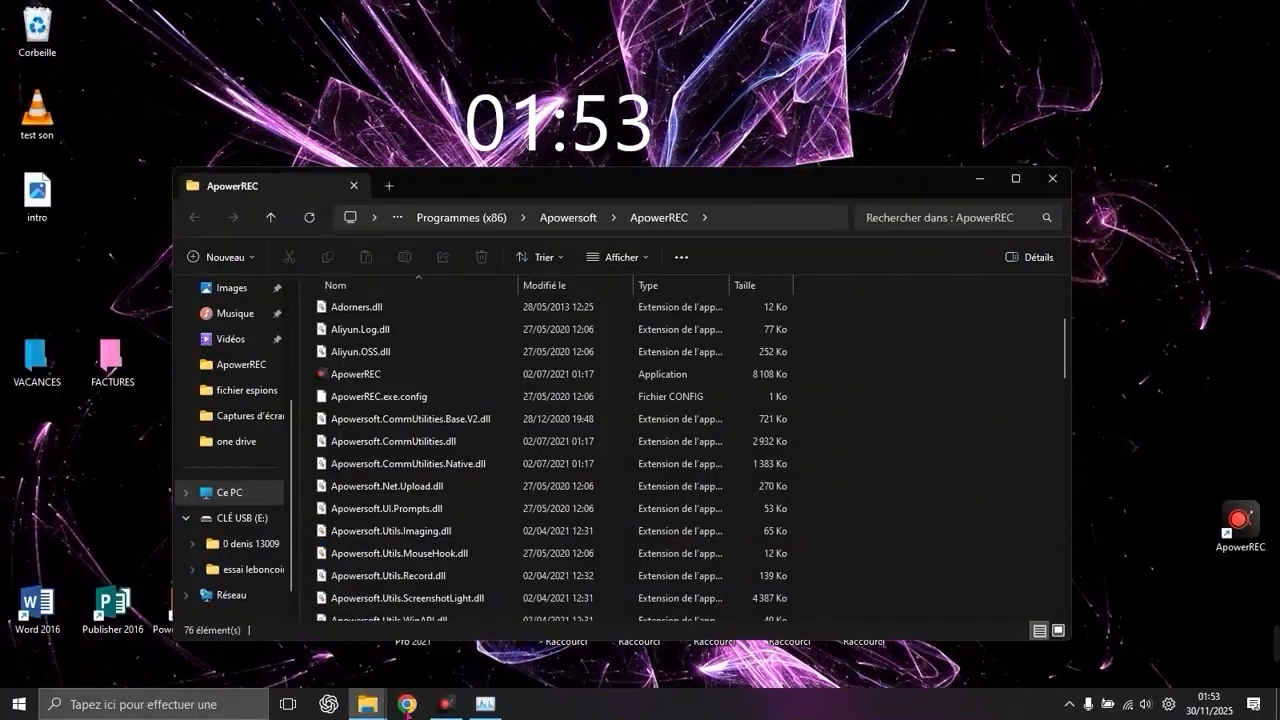
Step: Search Windows for "sombre" and open the Couleurs settings through the system-wide dark mode result
click(140, 704)
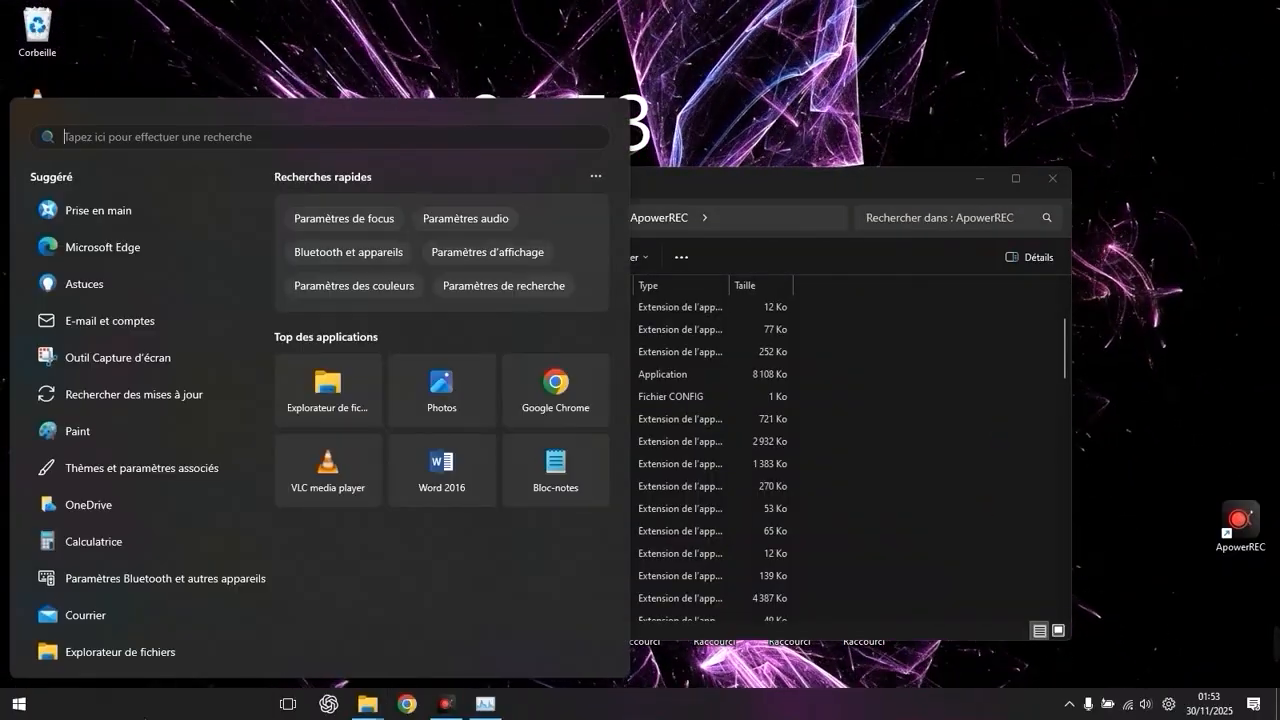
click(170, 712)
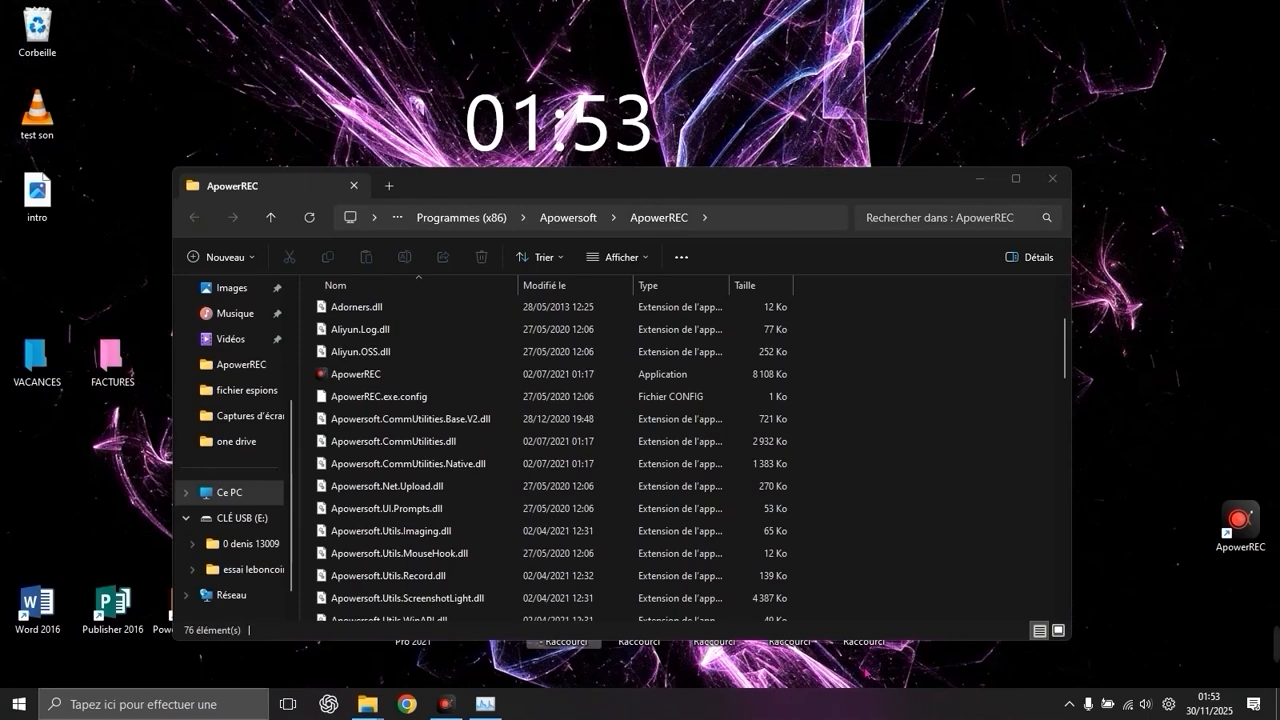
click(170, 712)
text(services)
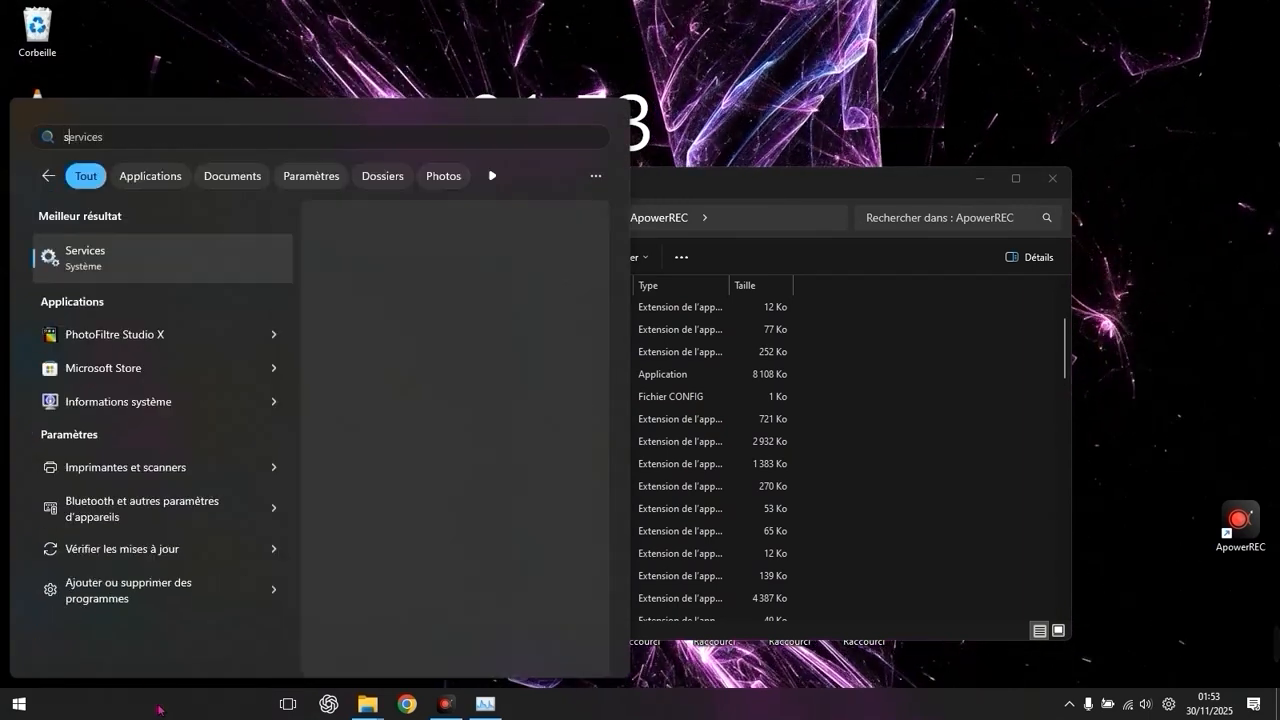
text(sombre)
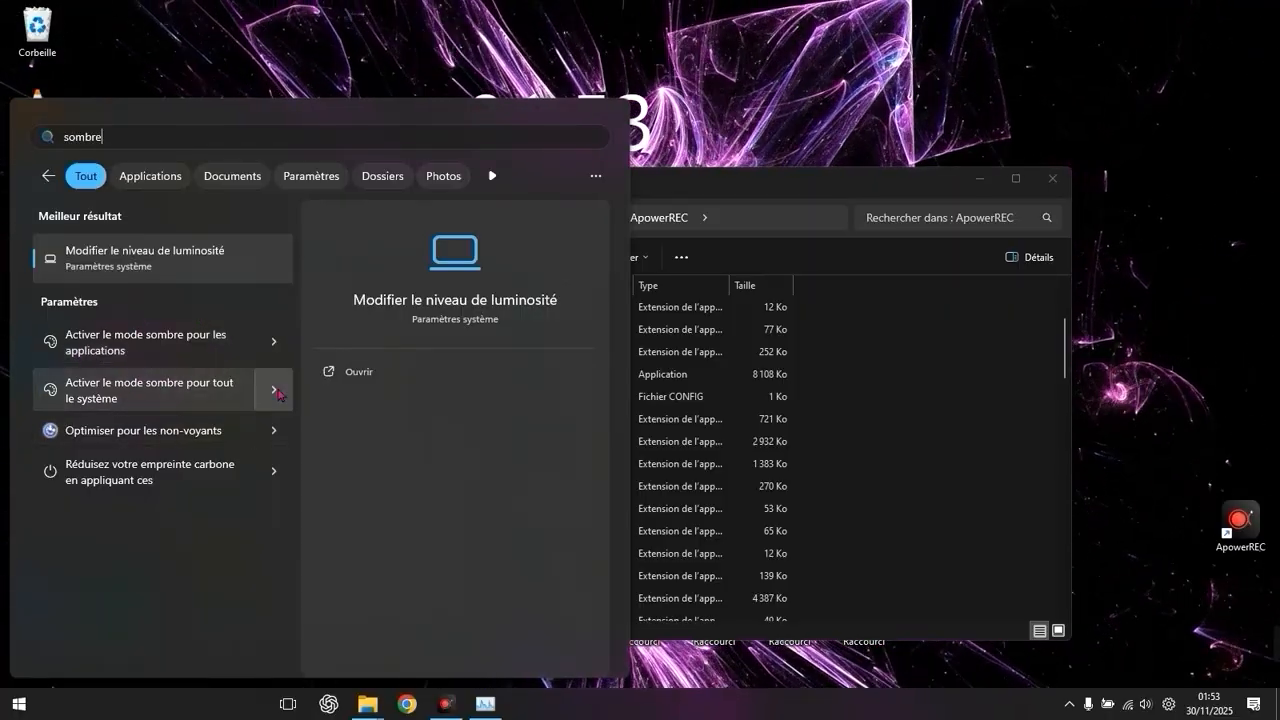
click(266, 432)
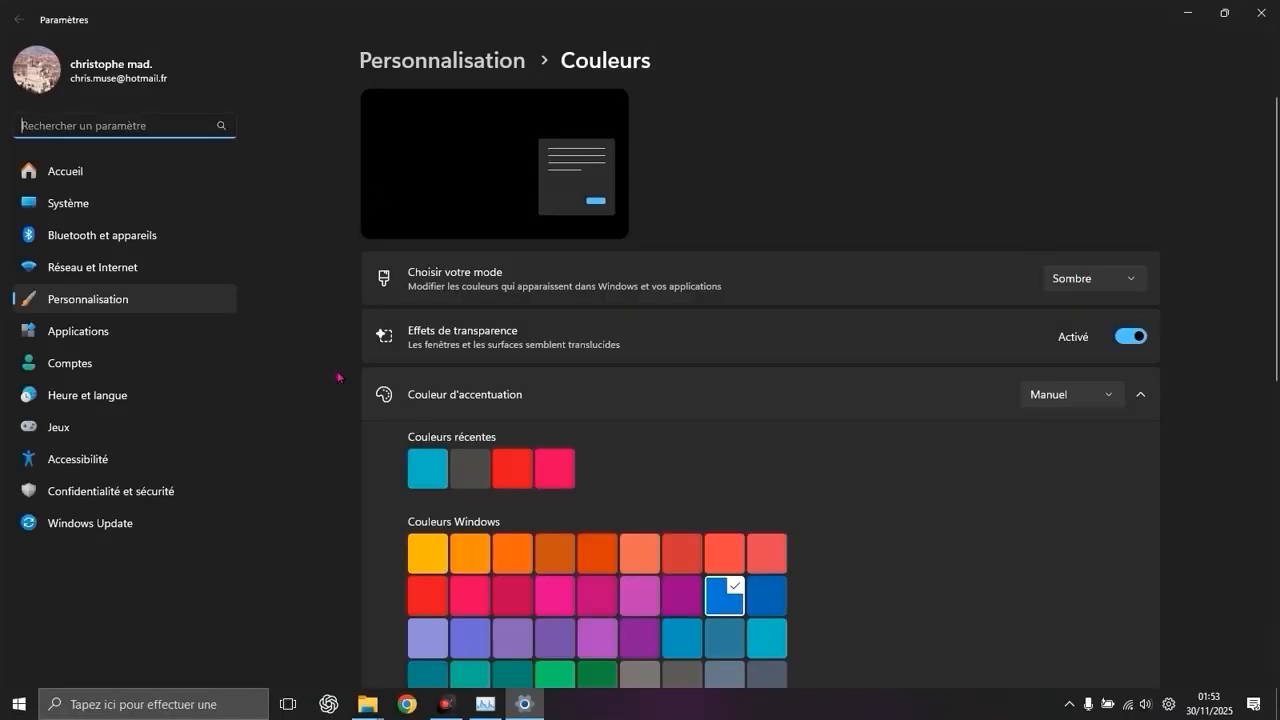
Step: View the Clair, Sombre and Personnalisé choices for the colour mode, and close the settings and the ApowerREC folder window
click(1099, 279)
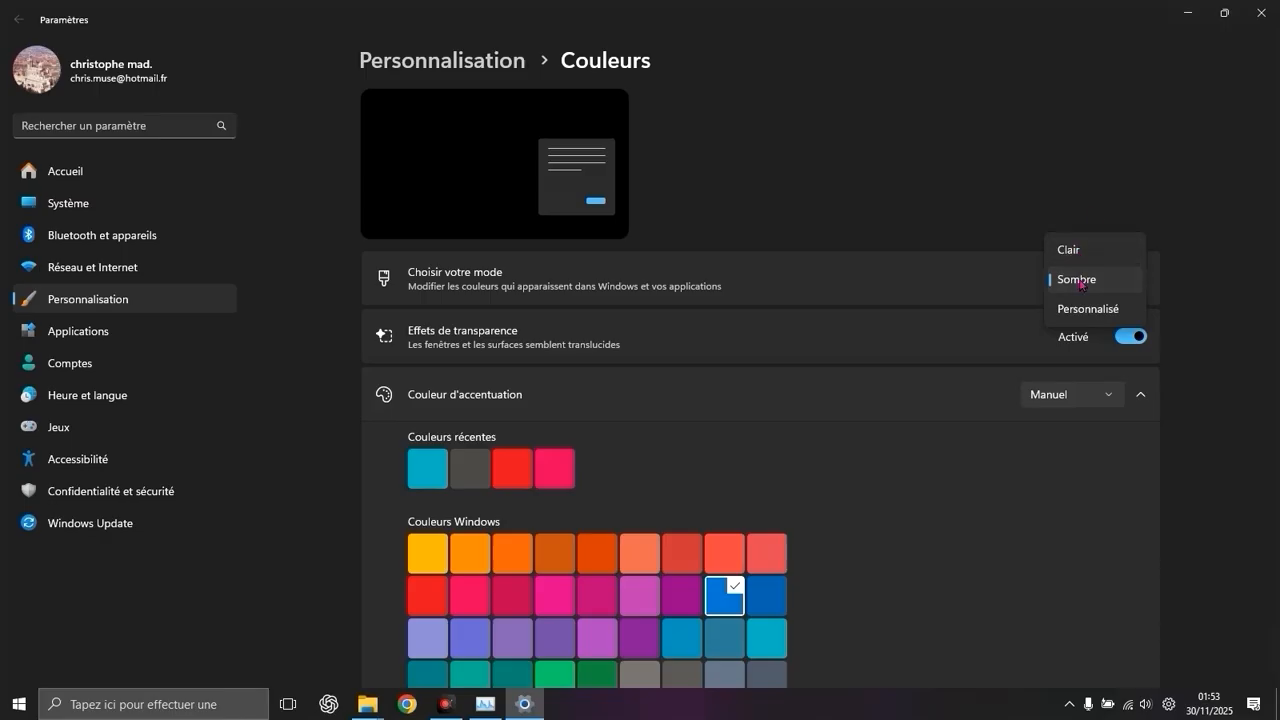
click(1260, 13)
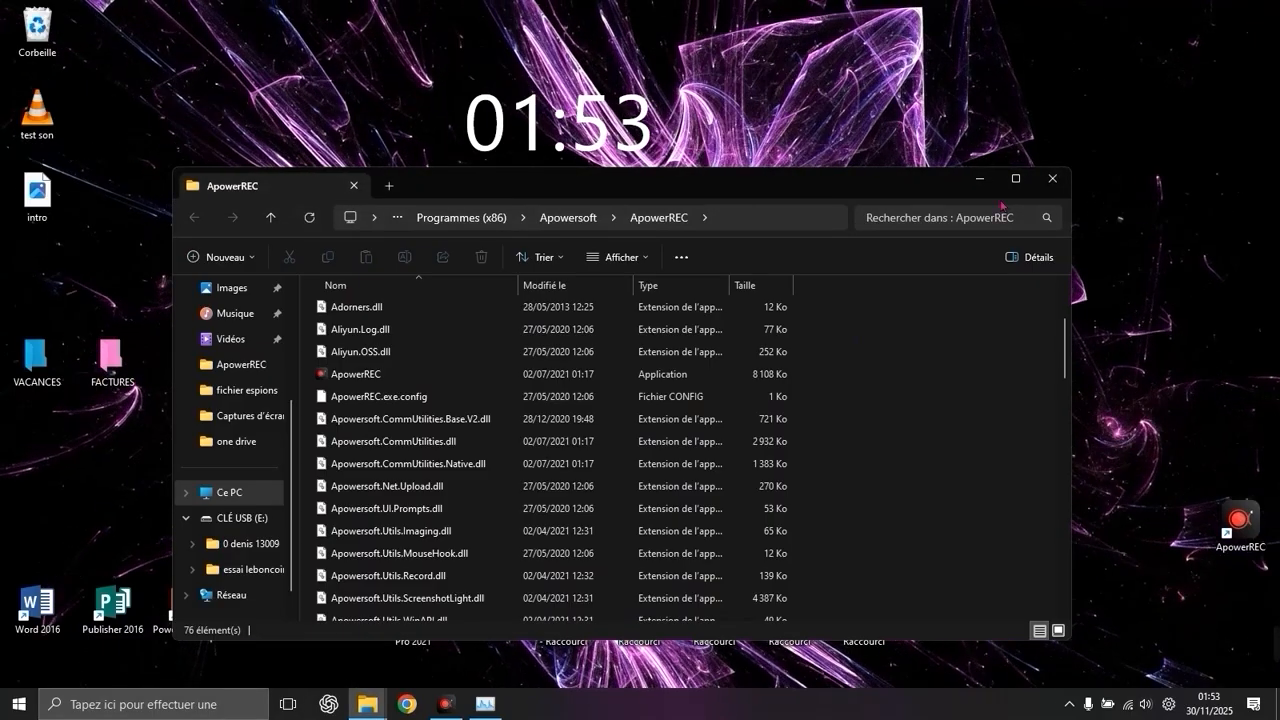
click(1052, 178)
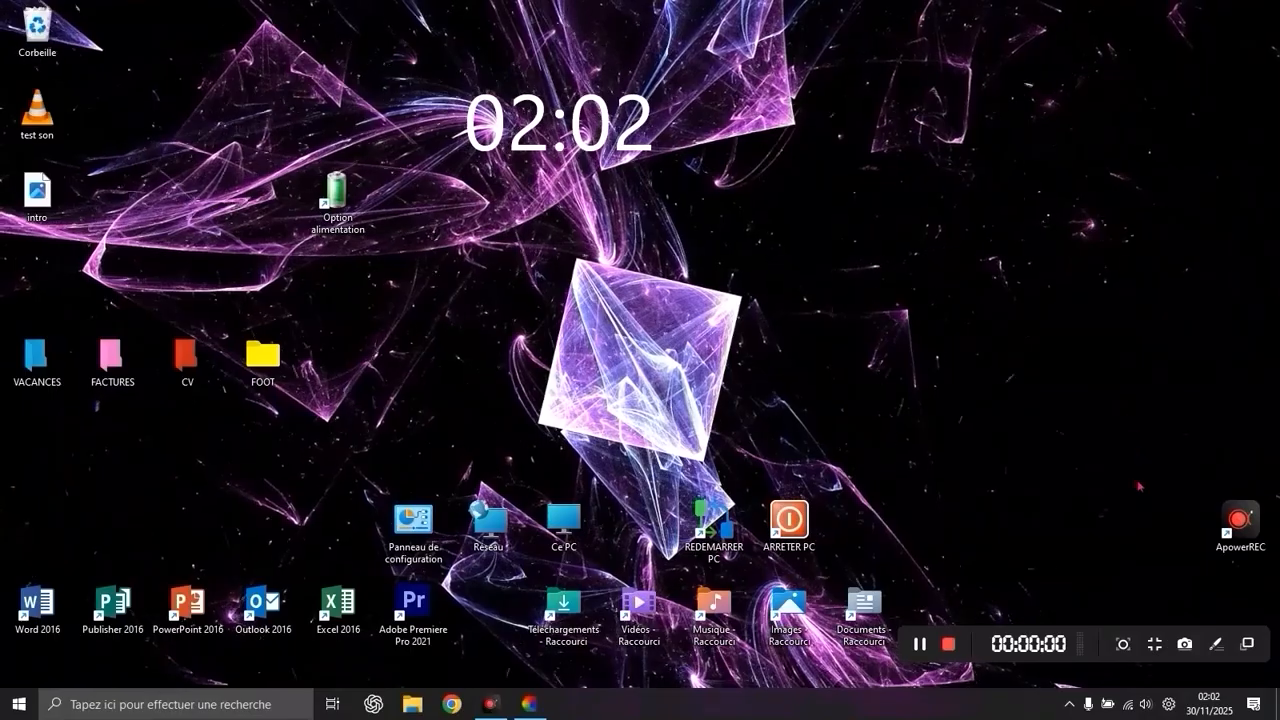
Step: Select Windows 10 as the taskbar style in the ExplorerPatcher properties, restart Windows Explorer and put the properties window away
right_click(756, 711)
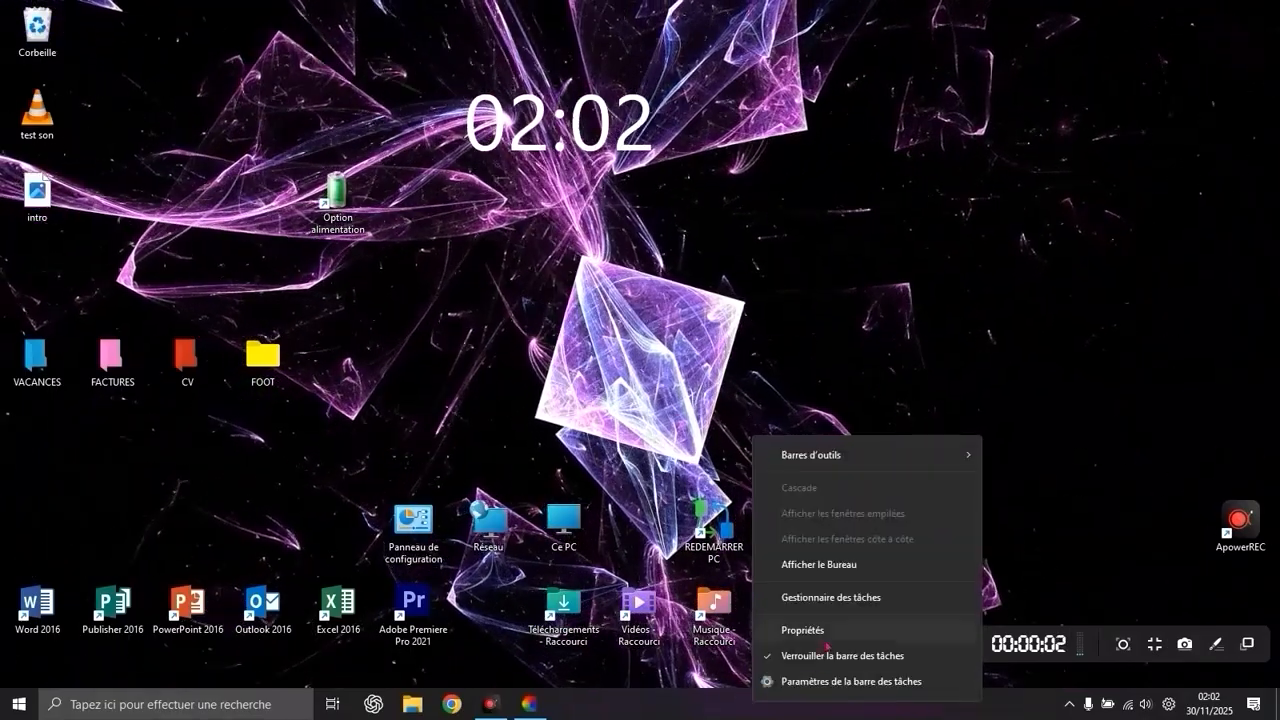
click(802, 630)
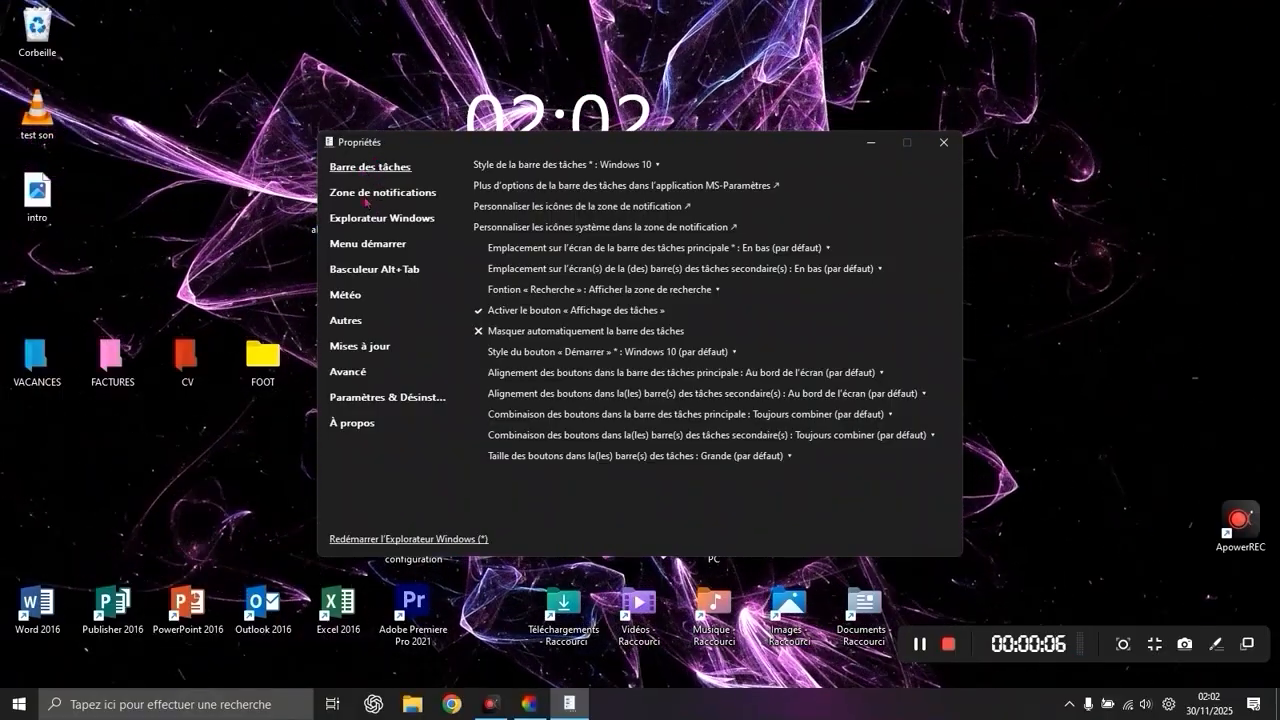
click(633, 166)
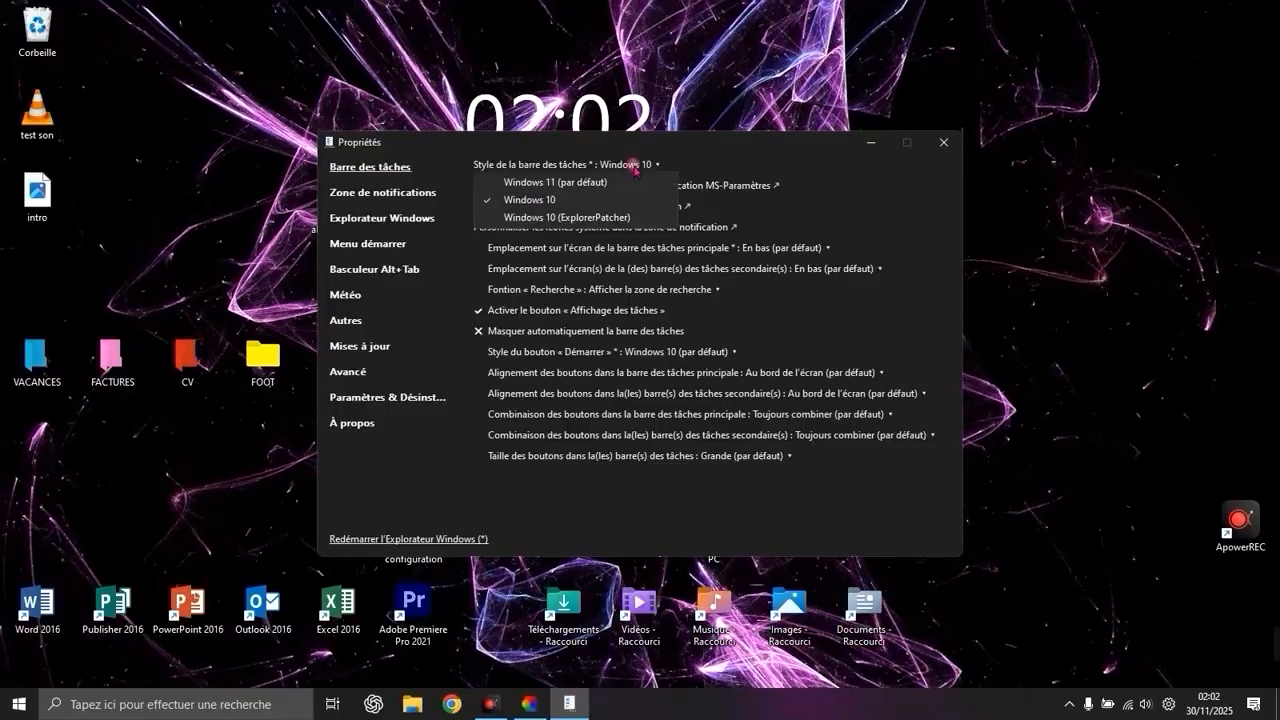
click(558, 201)
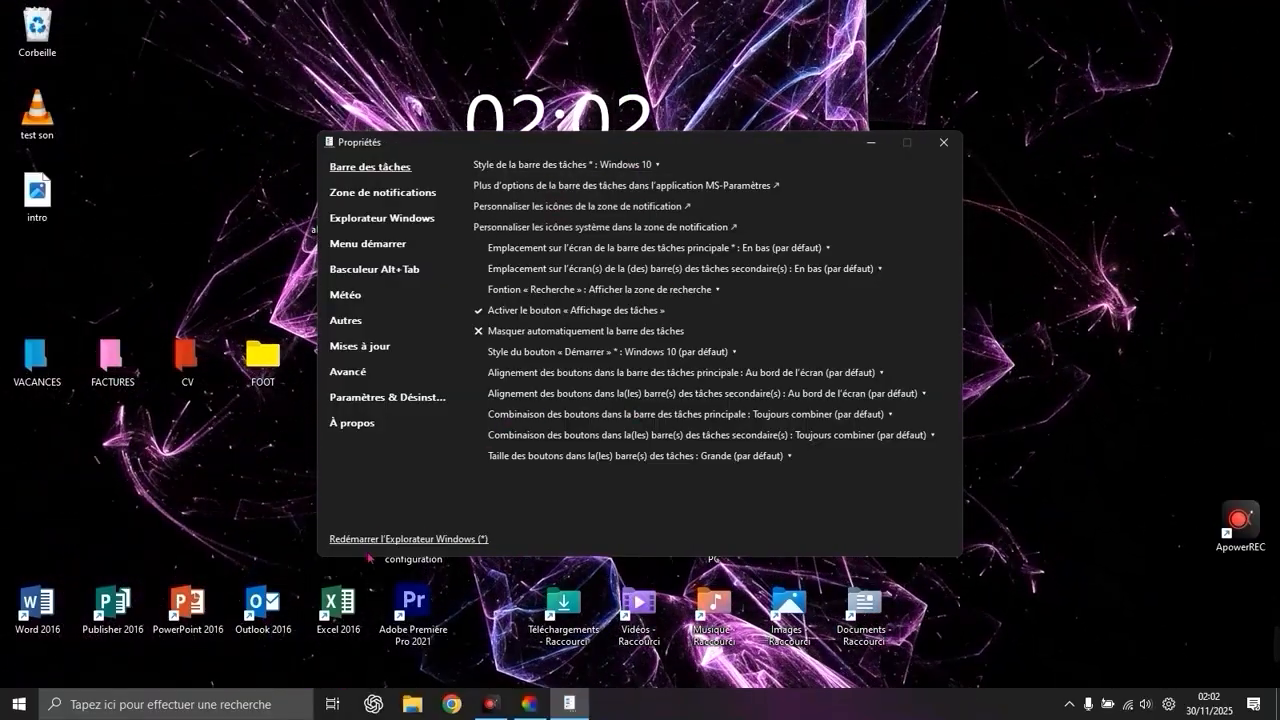
click(459, 540)
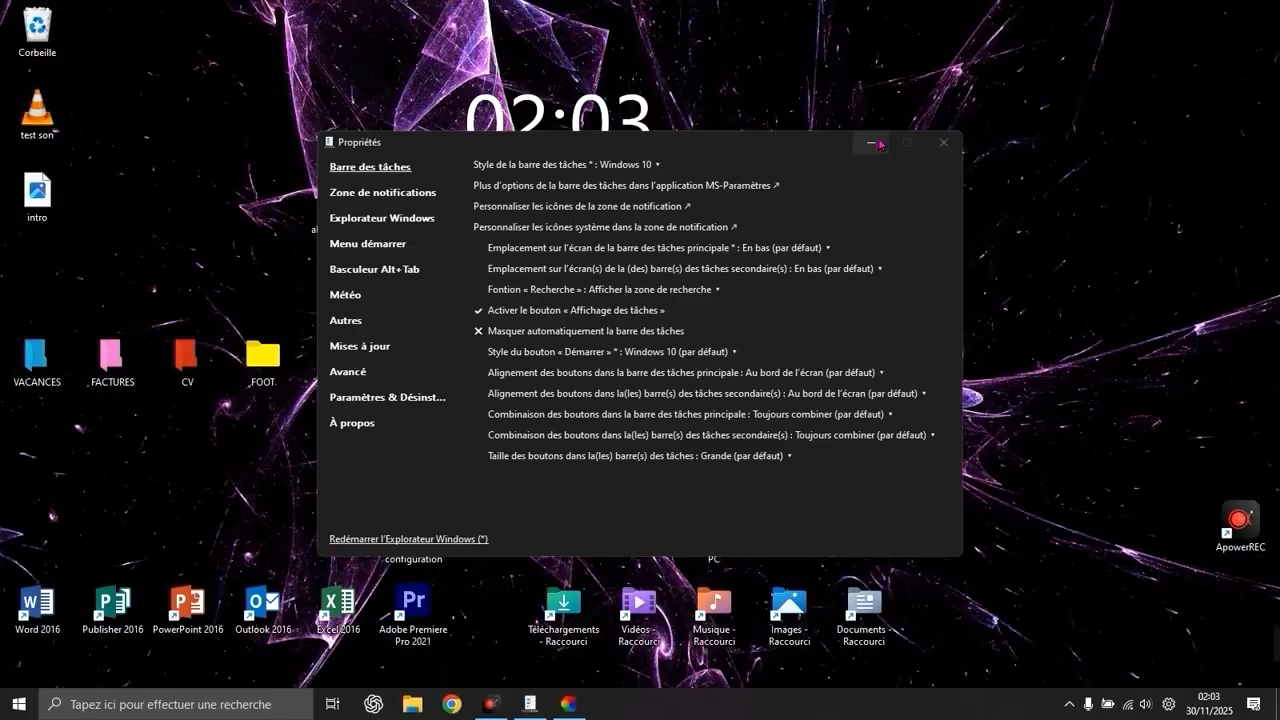
click(879, 144)
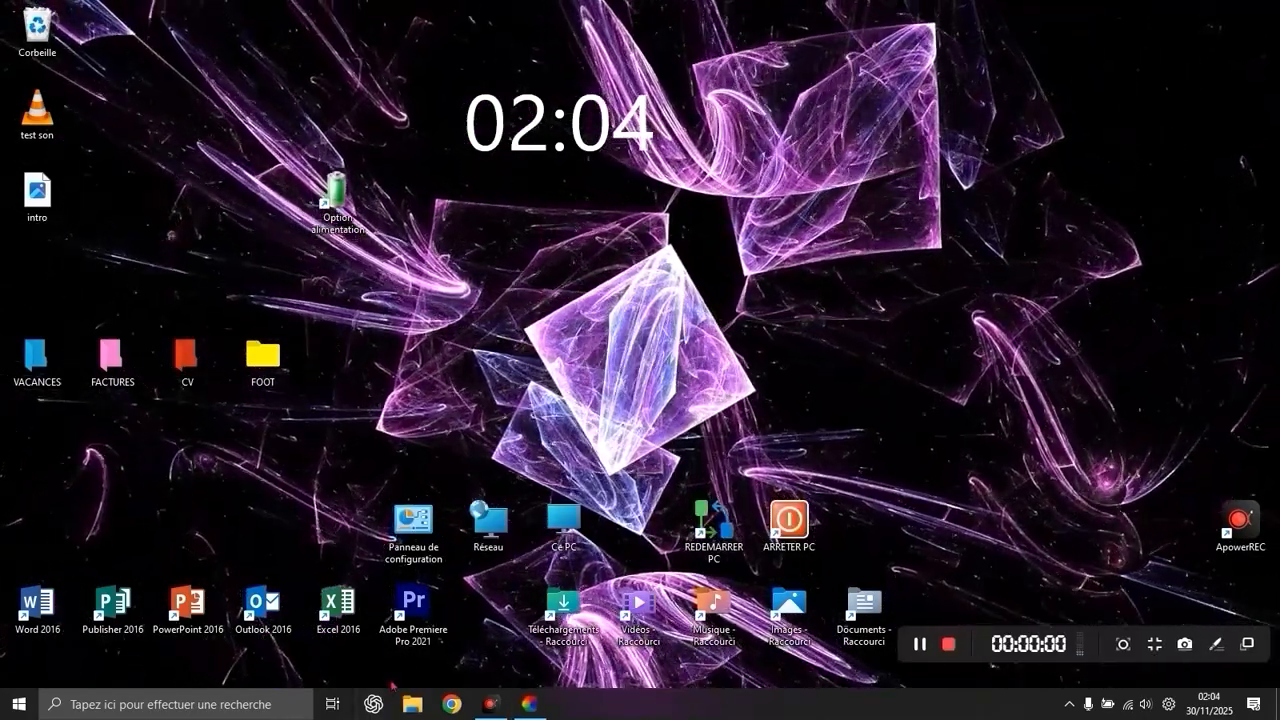
Step: Open the Images folder in File Explorer to examine its Windows 11 command bar
click(408, 706)
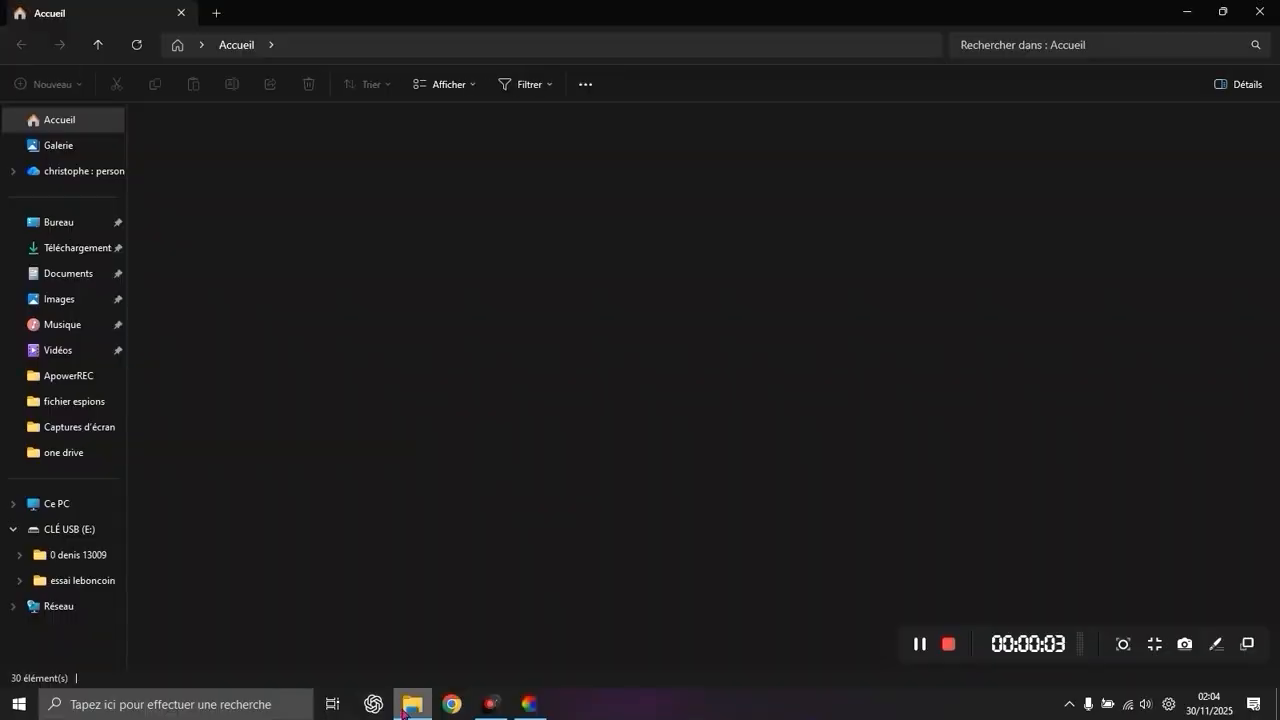
click(100, 299)
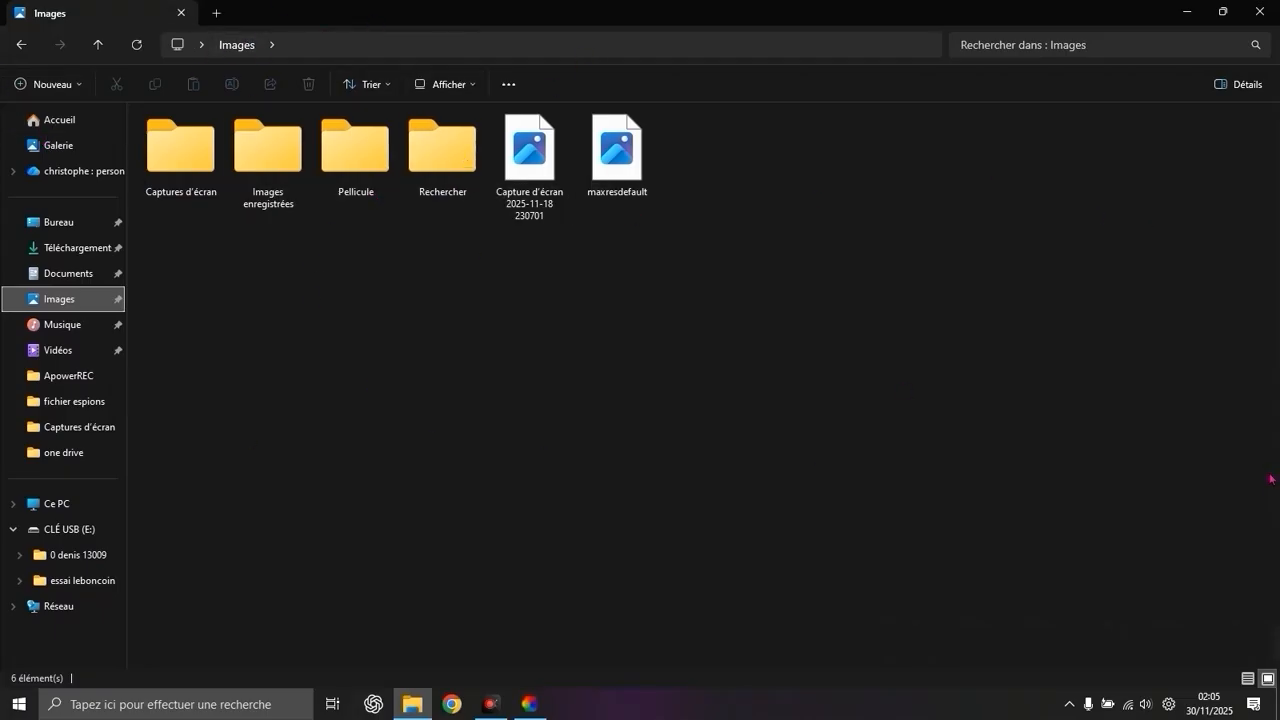
Step: Set "Interface de contrôle" to "Ruban de Windows 10" in the Explorateur Windows properties, restart Windows Explorer and close the properties window
right_click(699, 710)
click(749, 631)
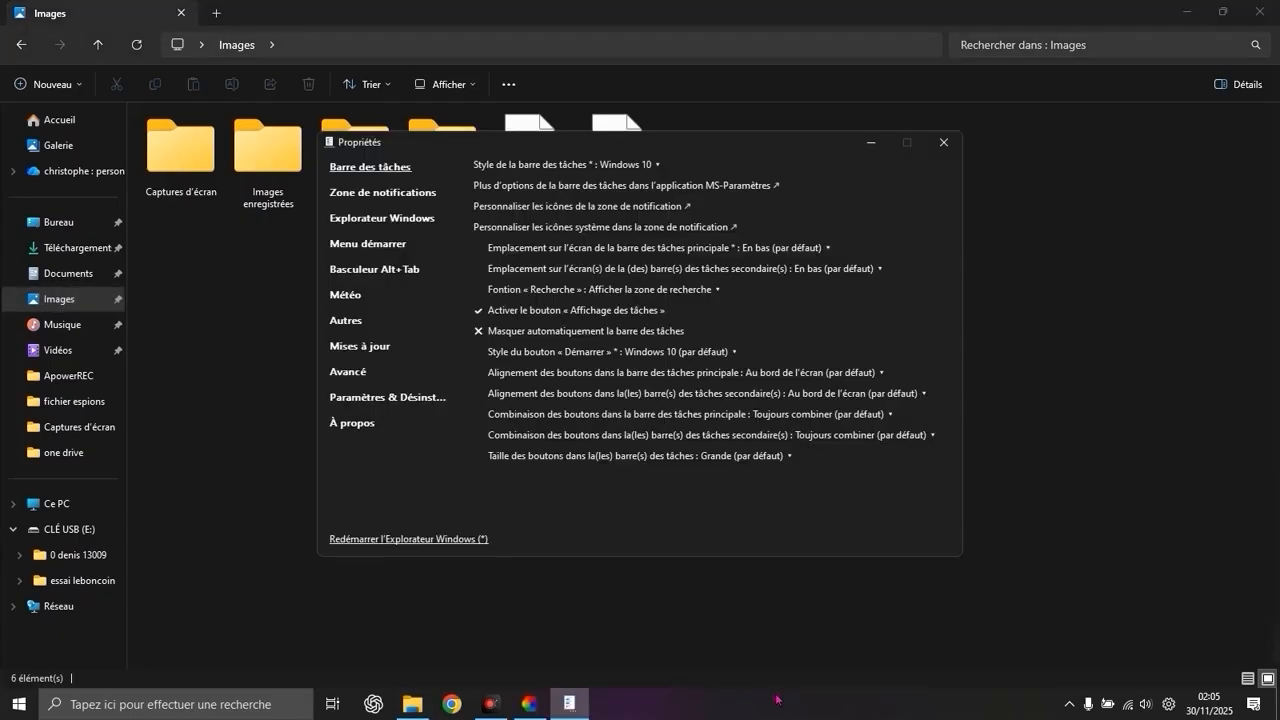
click(391, 222)
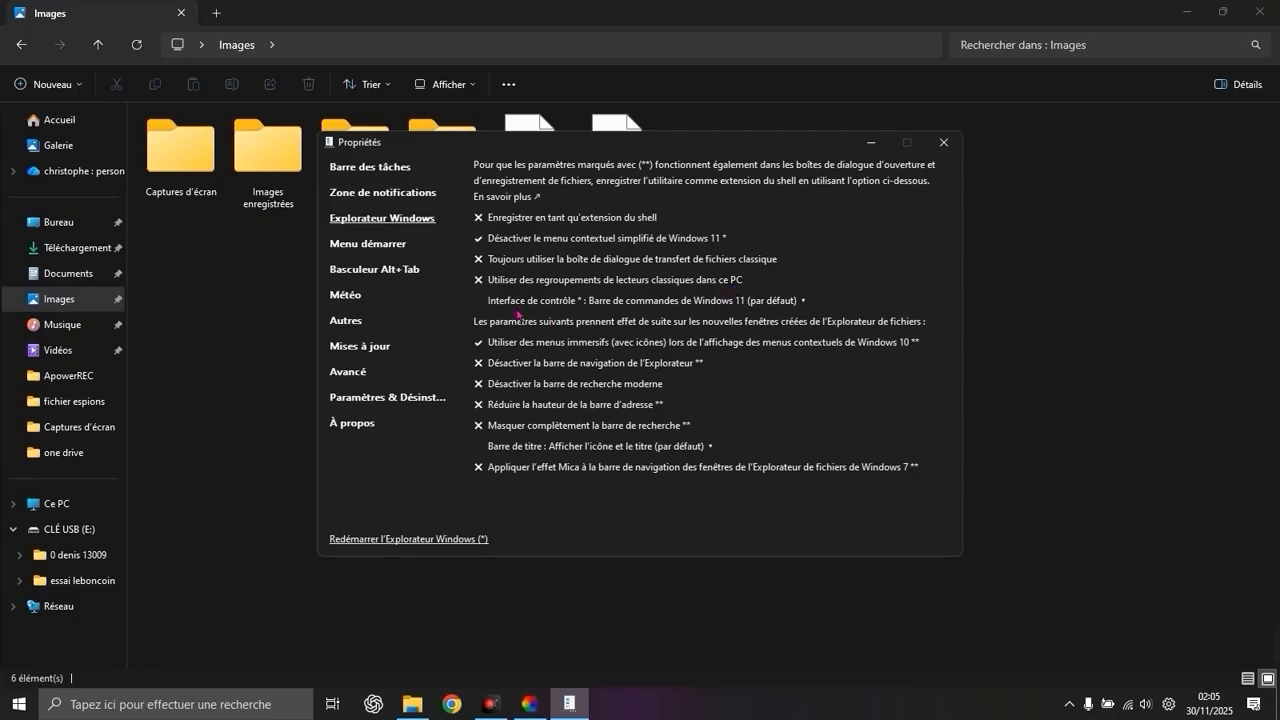
click(684, 301)
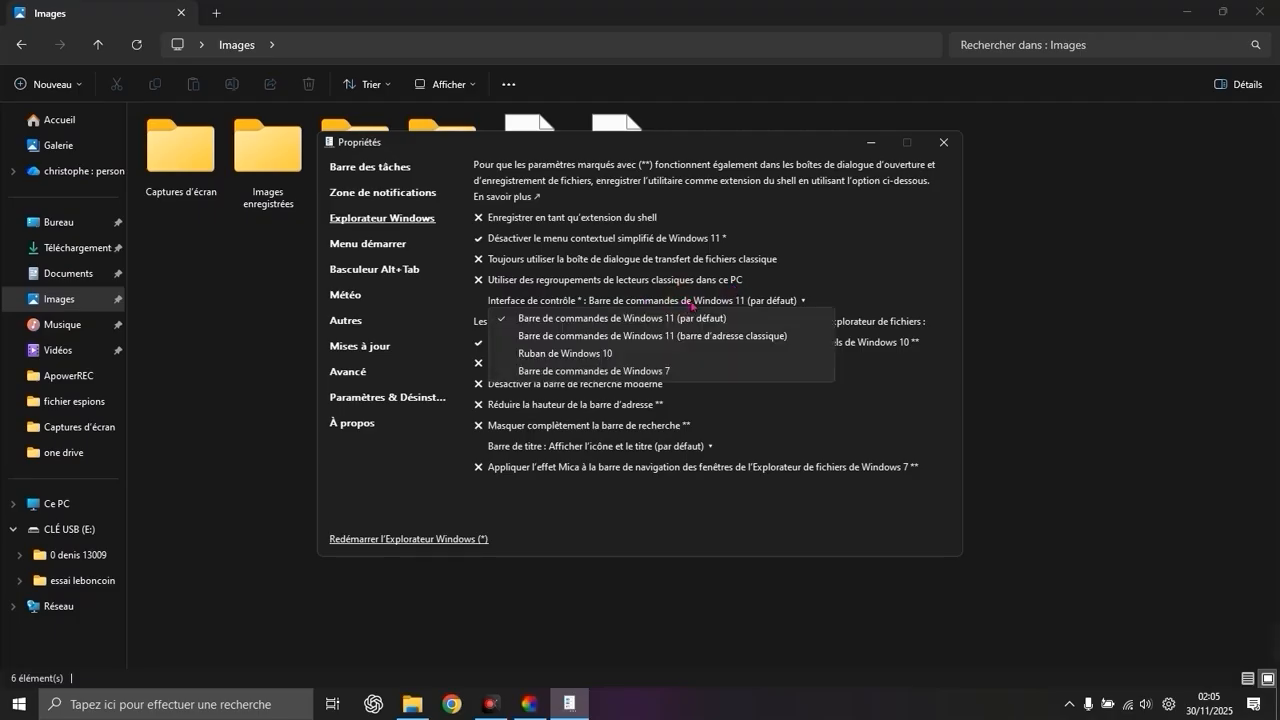
click(608, 356)
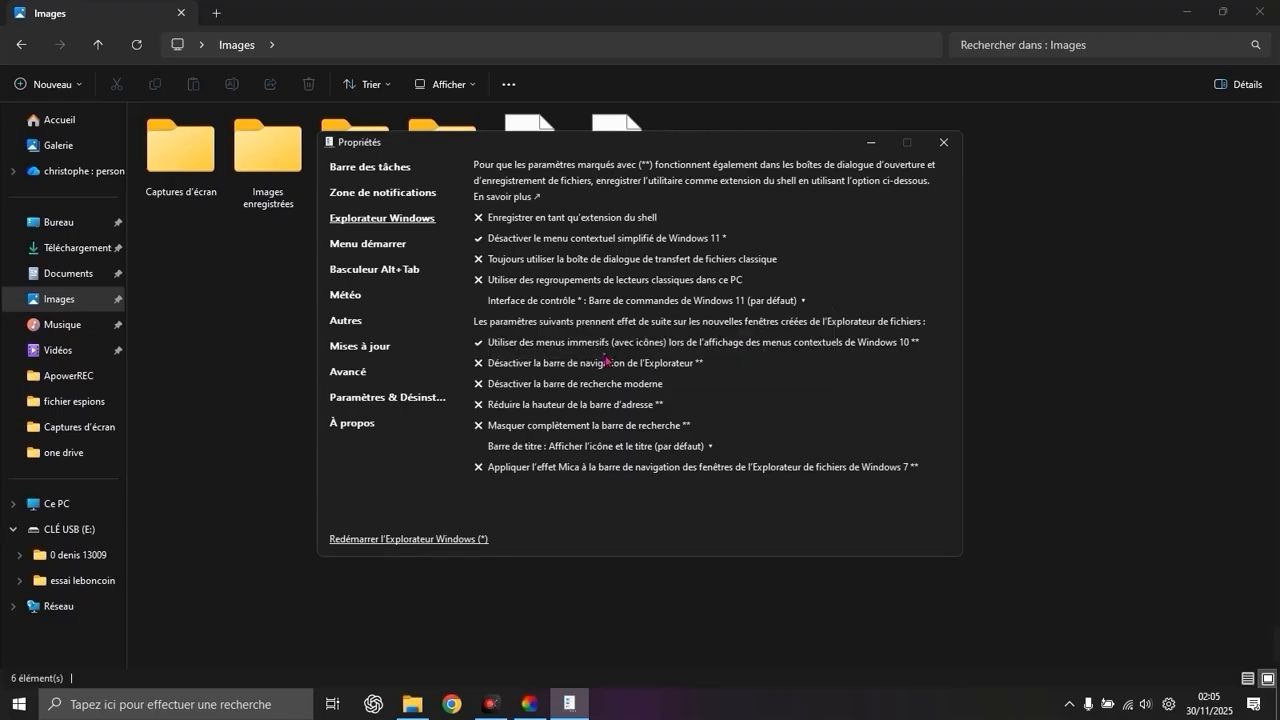
click(452, 540)
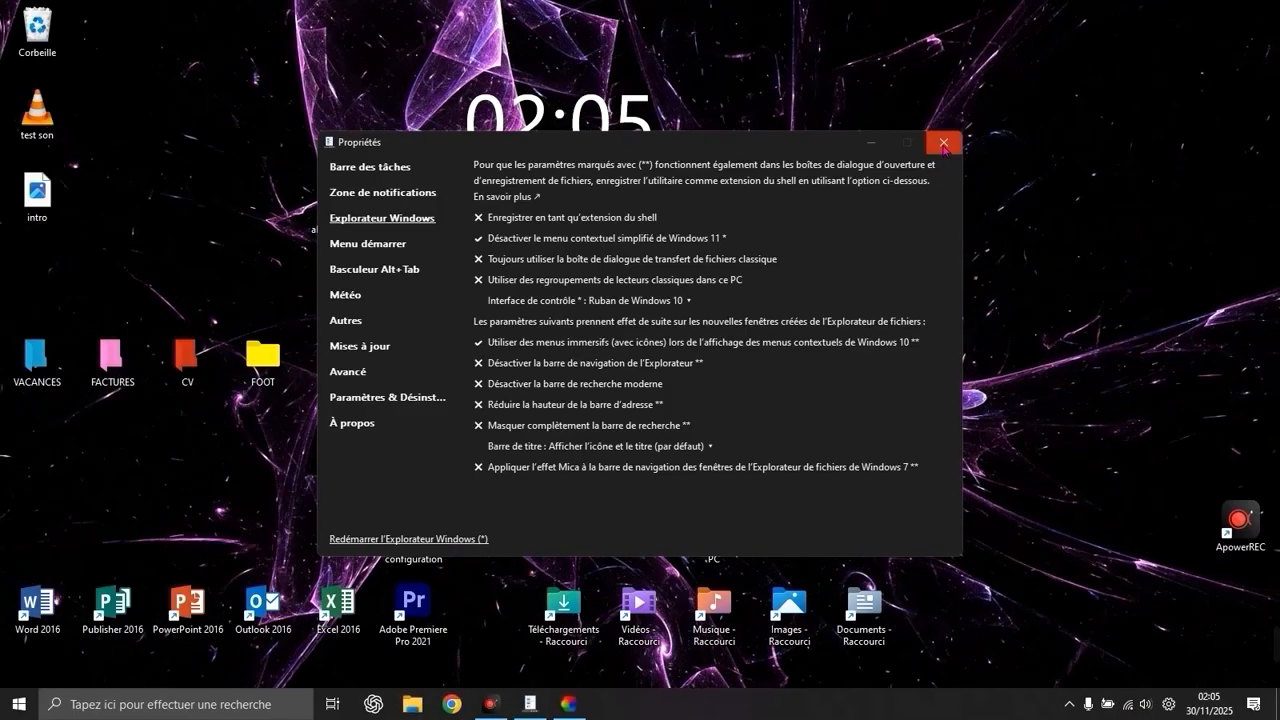
click(942, 150)
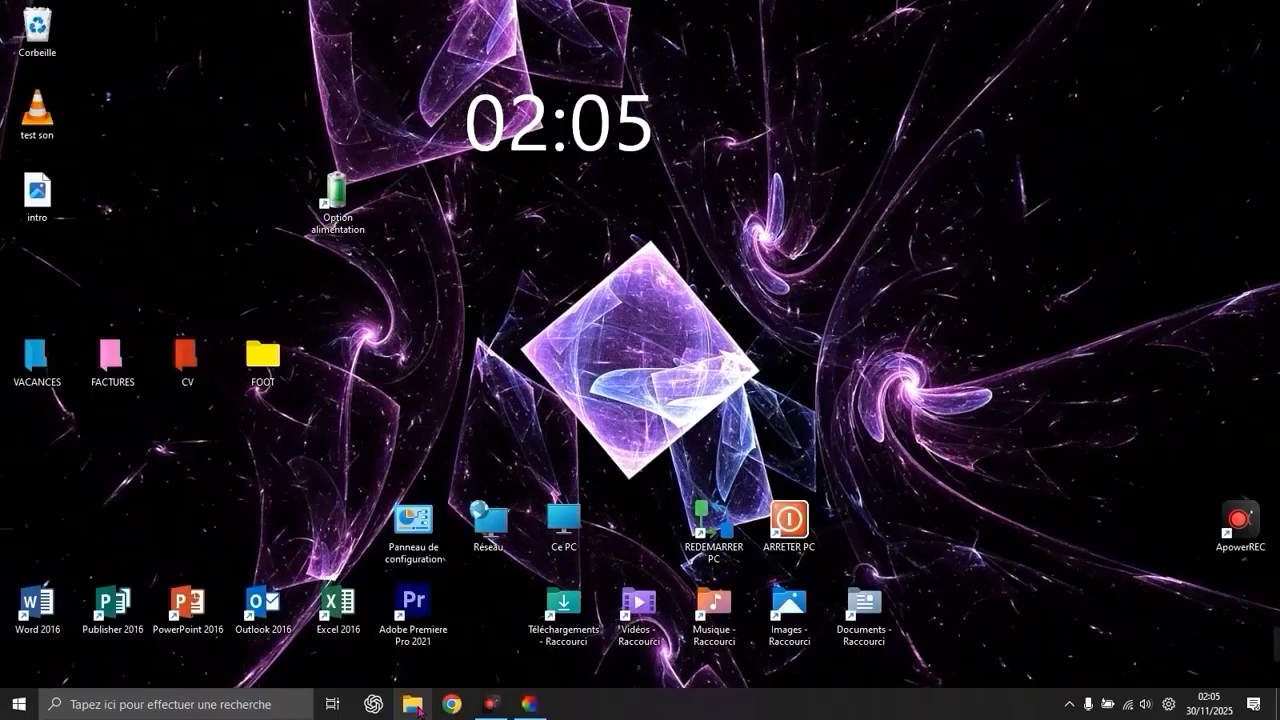
Step: Reopen File Explorer to examine the Windows 10 ribbon, and open the Documents folder
key(super+e)
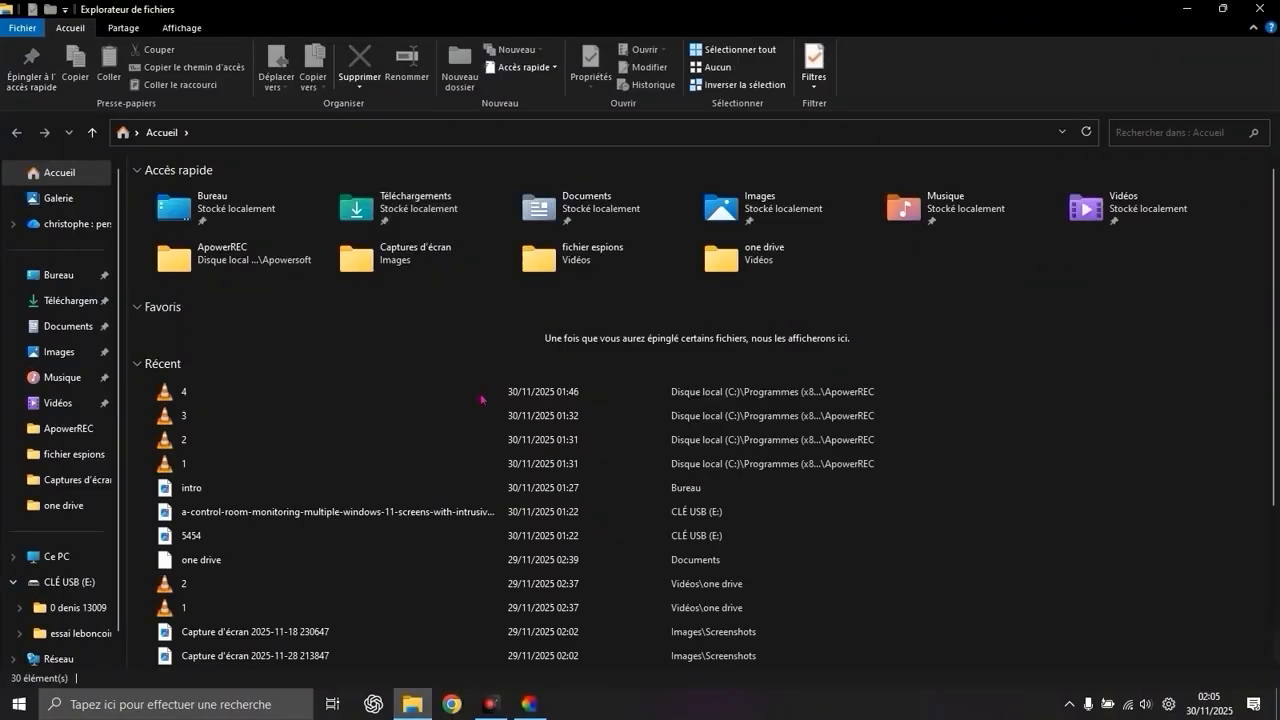
click(70, 330)
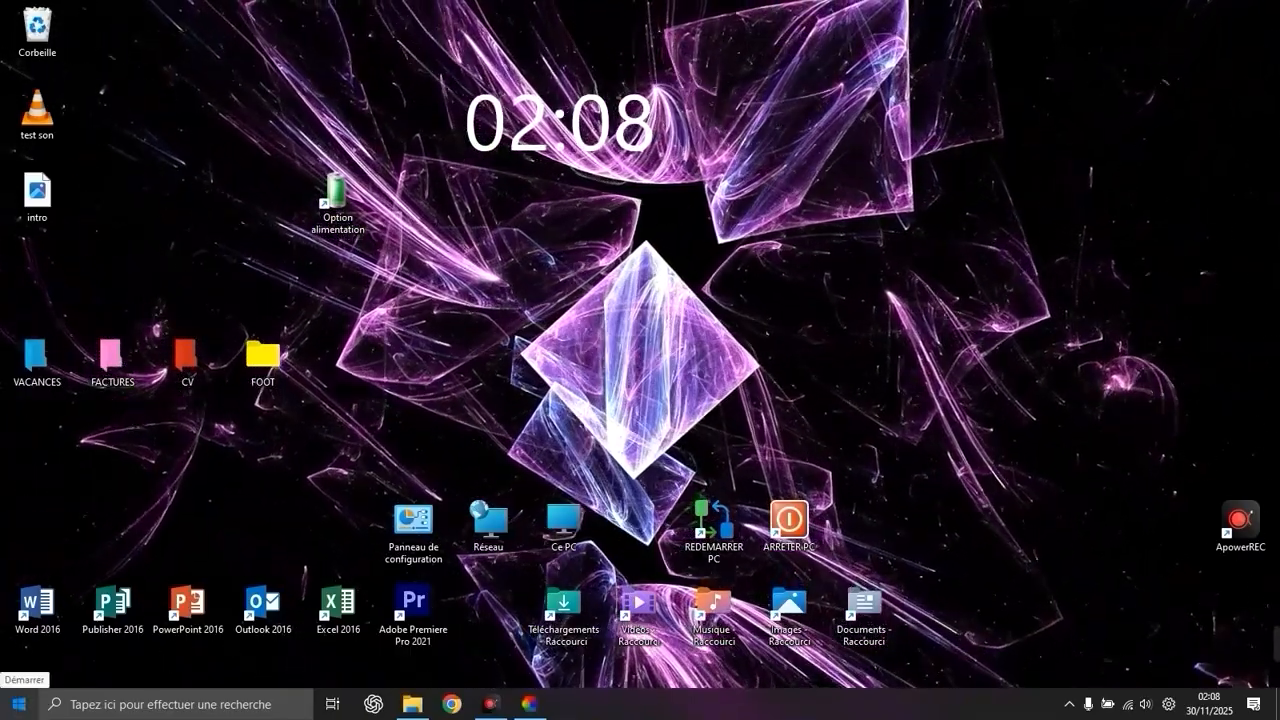
Step: Examine the pinned apps and recommendations in the Start menu, and close it
key(super)
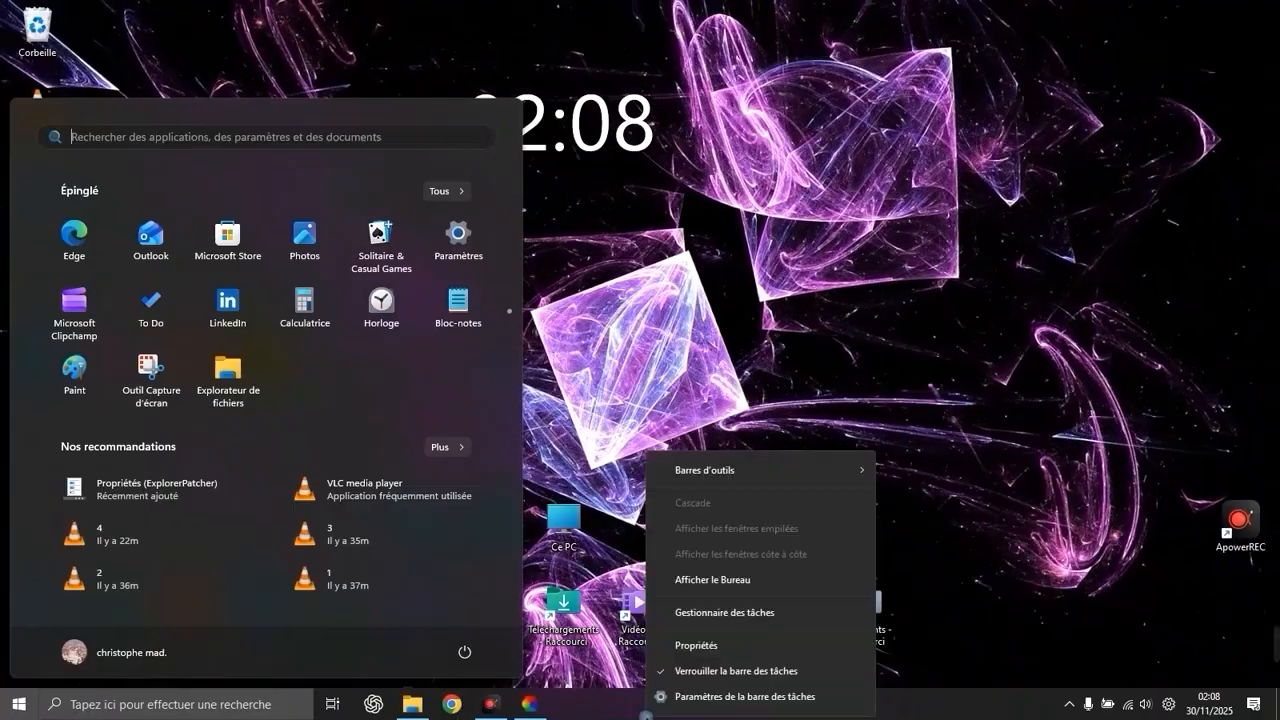
click(19, 704)
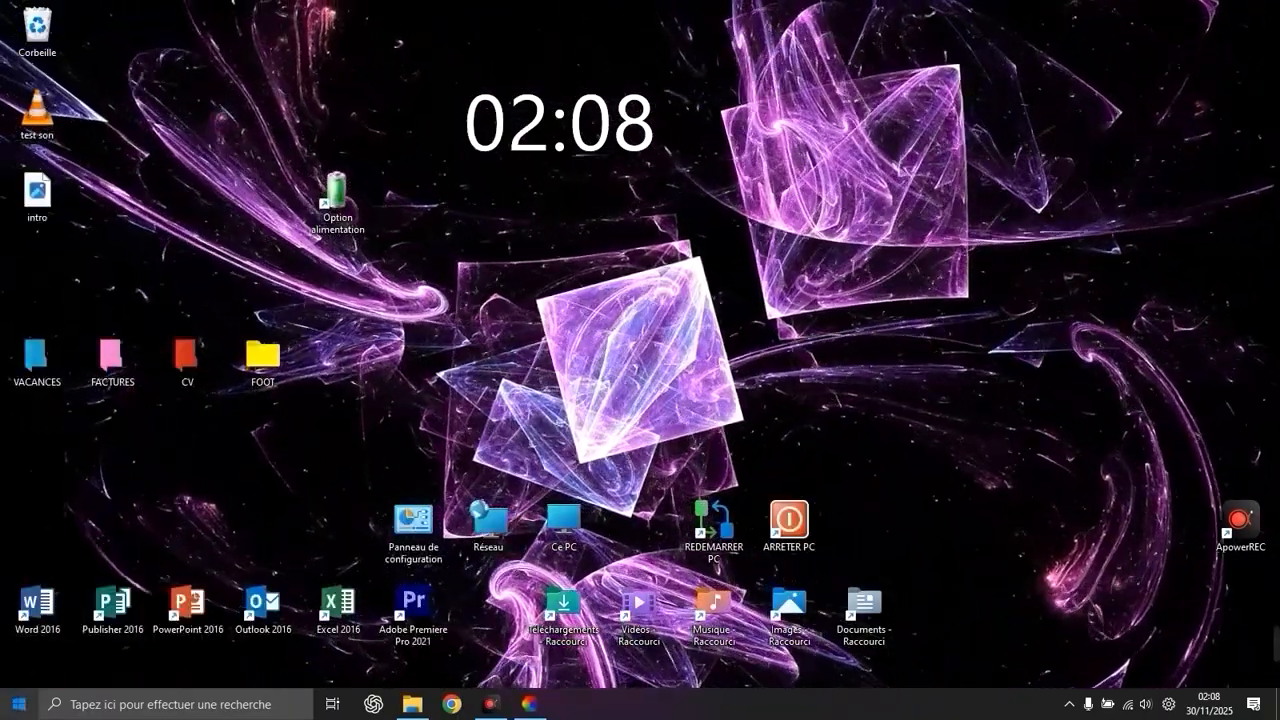
Step: Turn off recently added apps, recently opened items and account notifications in the Démarrer personalisation settings, and close the settings window
right_click(8, 697)
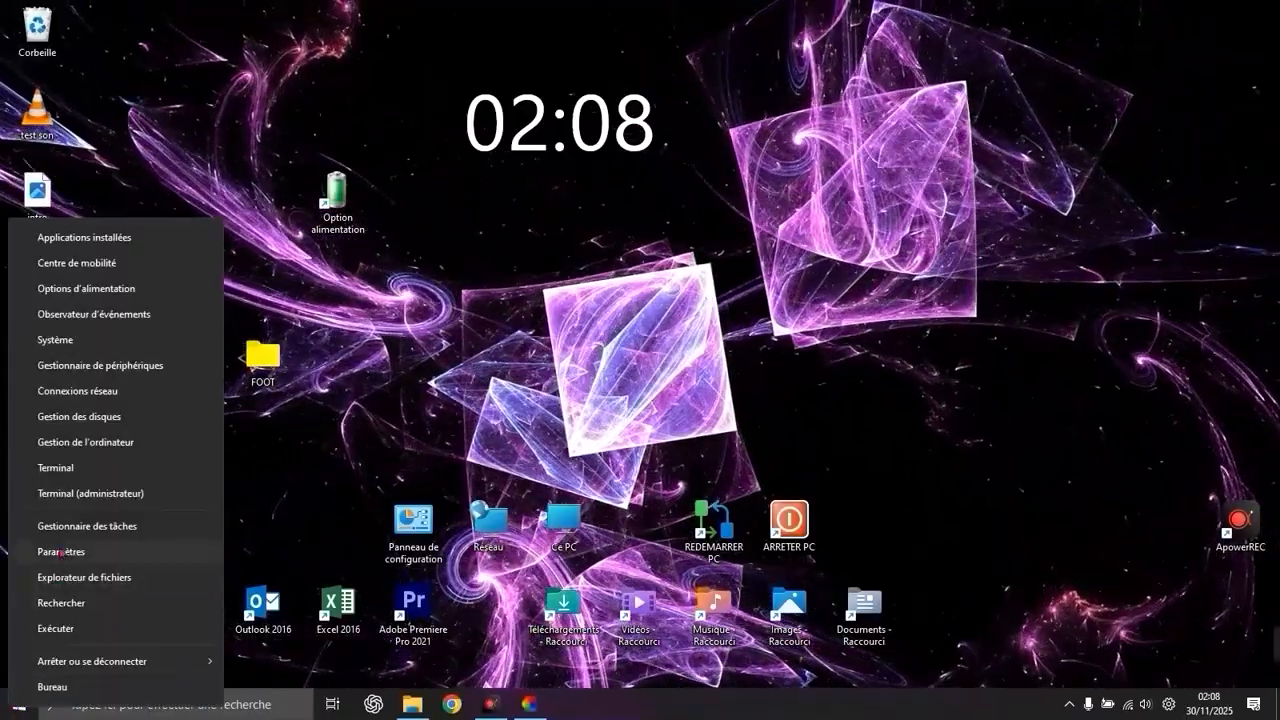
click(59, 550)
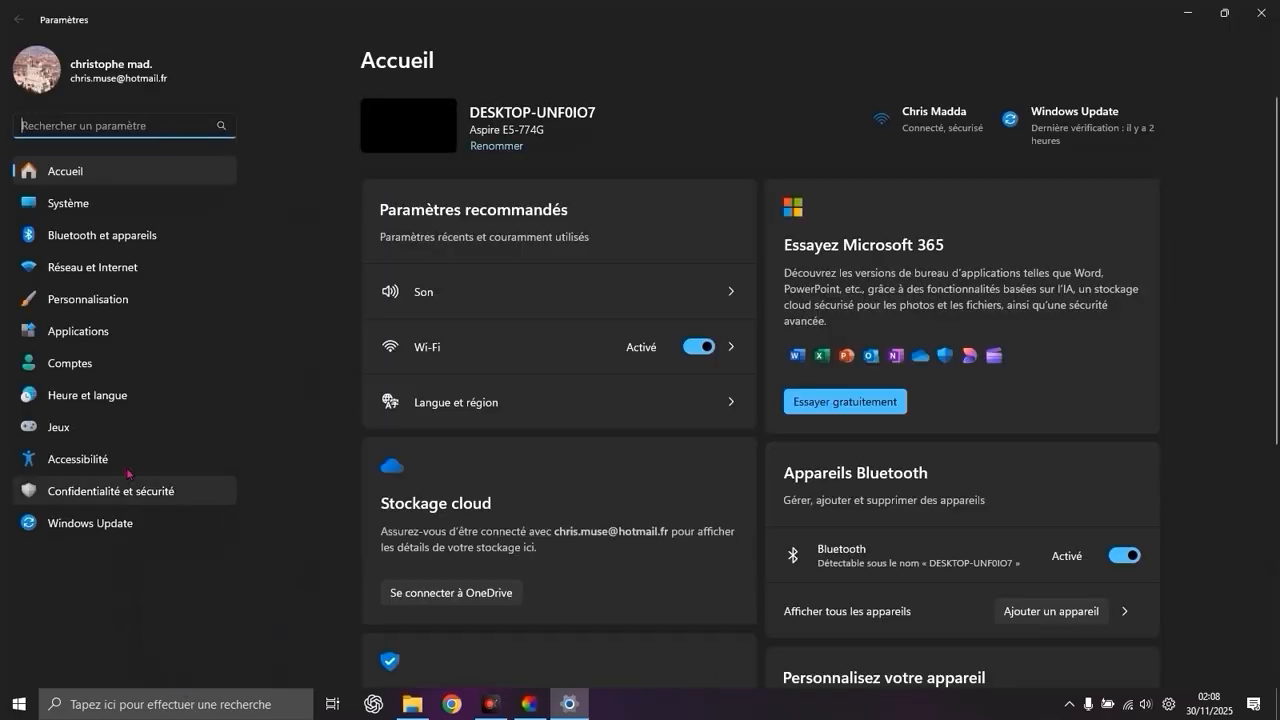
click(113, 300)
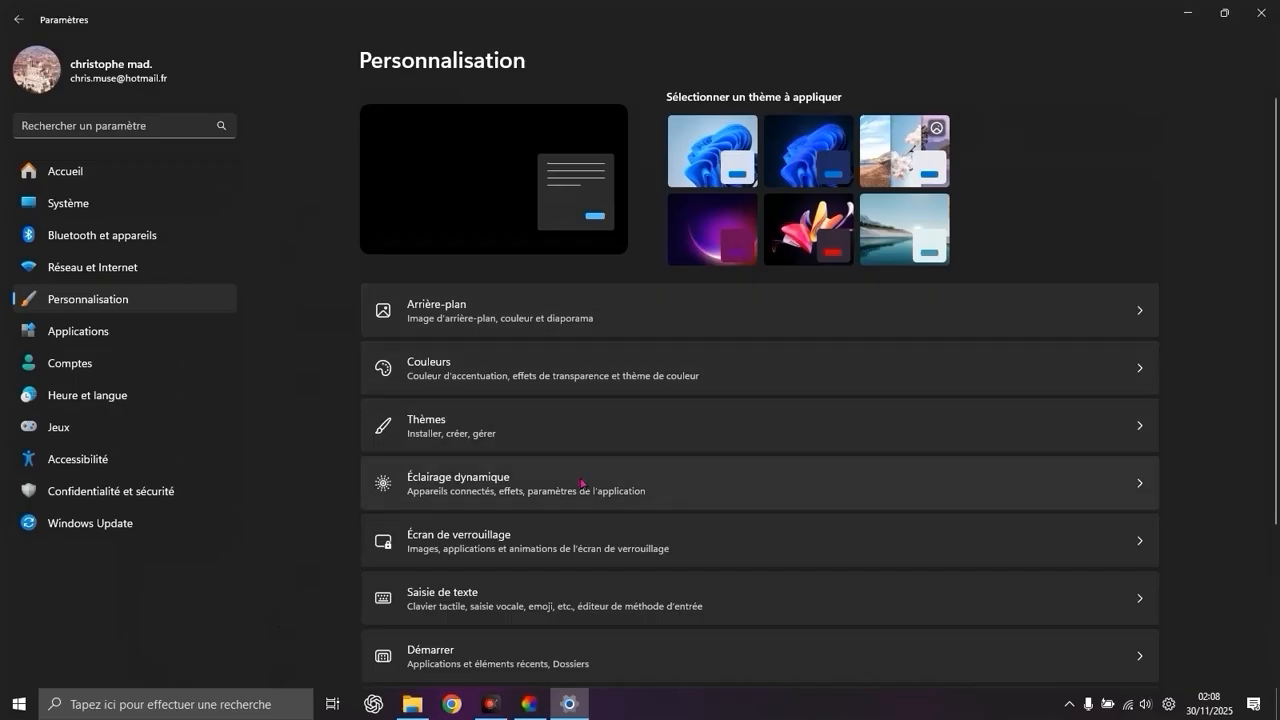
click(536, 651)
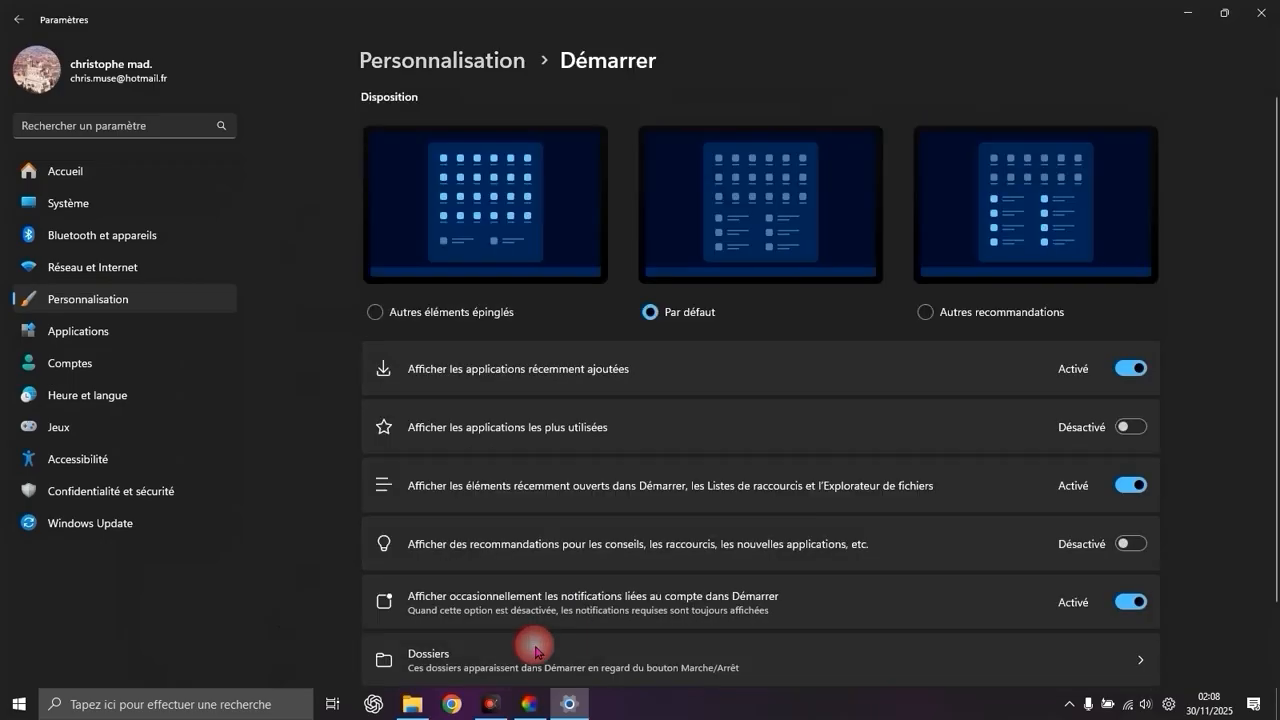
click(1140, 369)
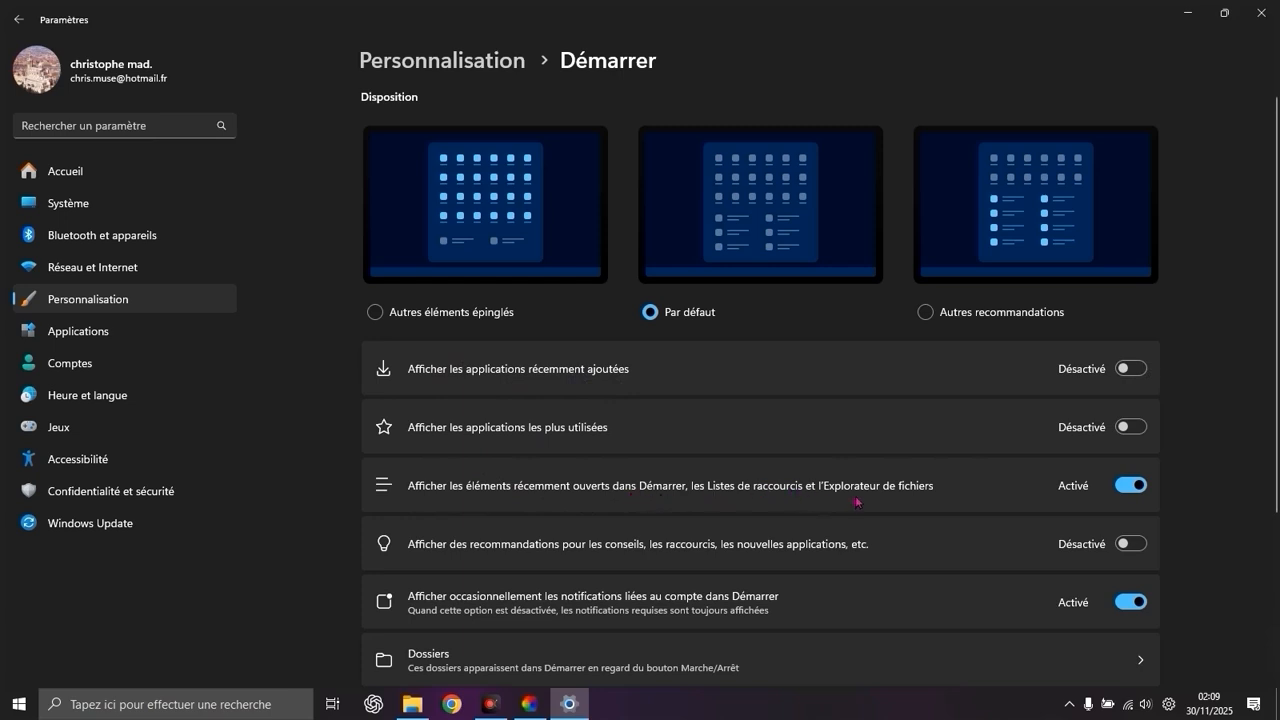
click(1136, 487)
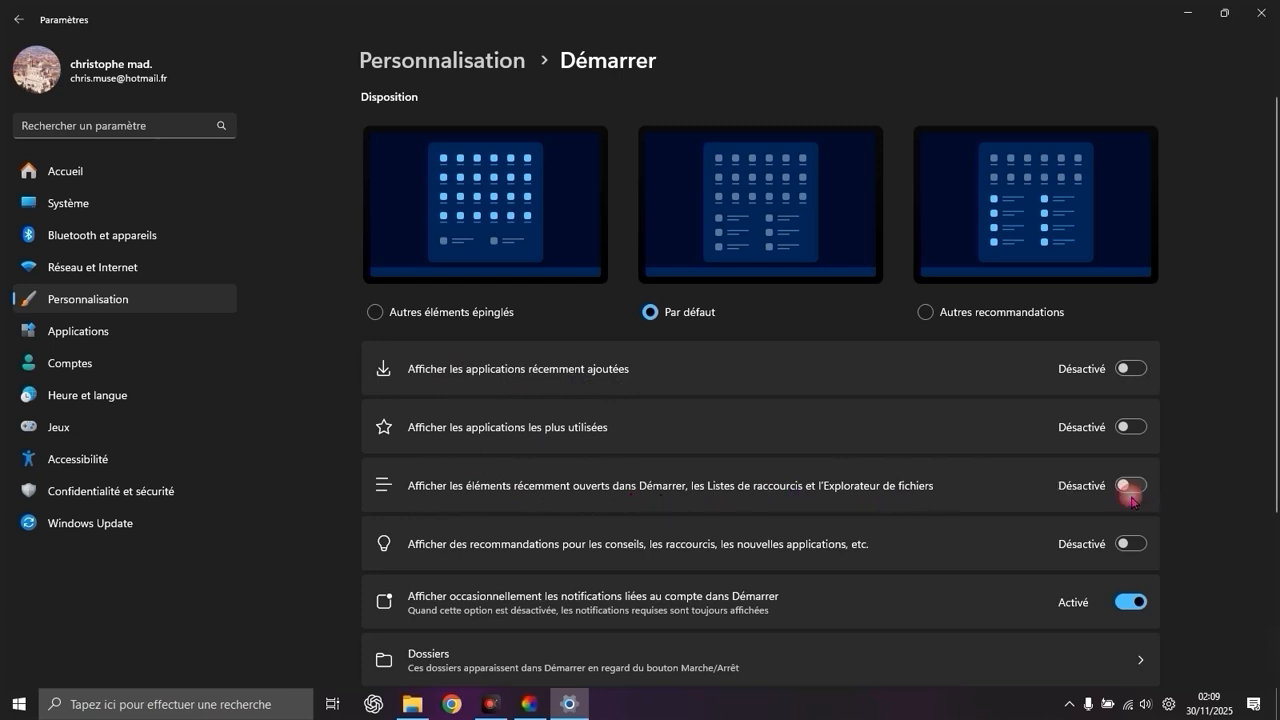
click(1132, 602)
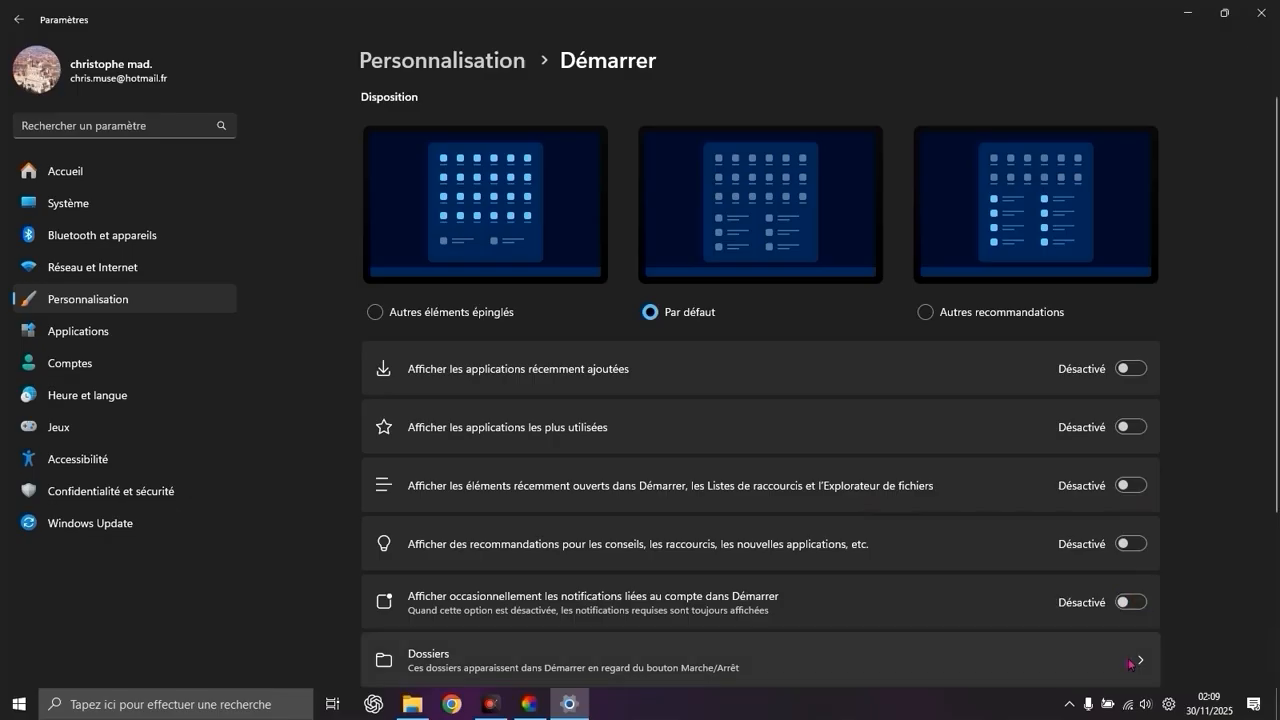
click(1260, 13)
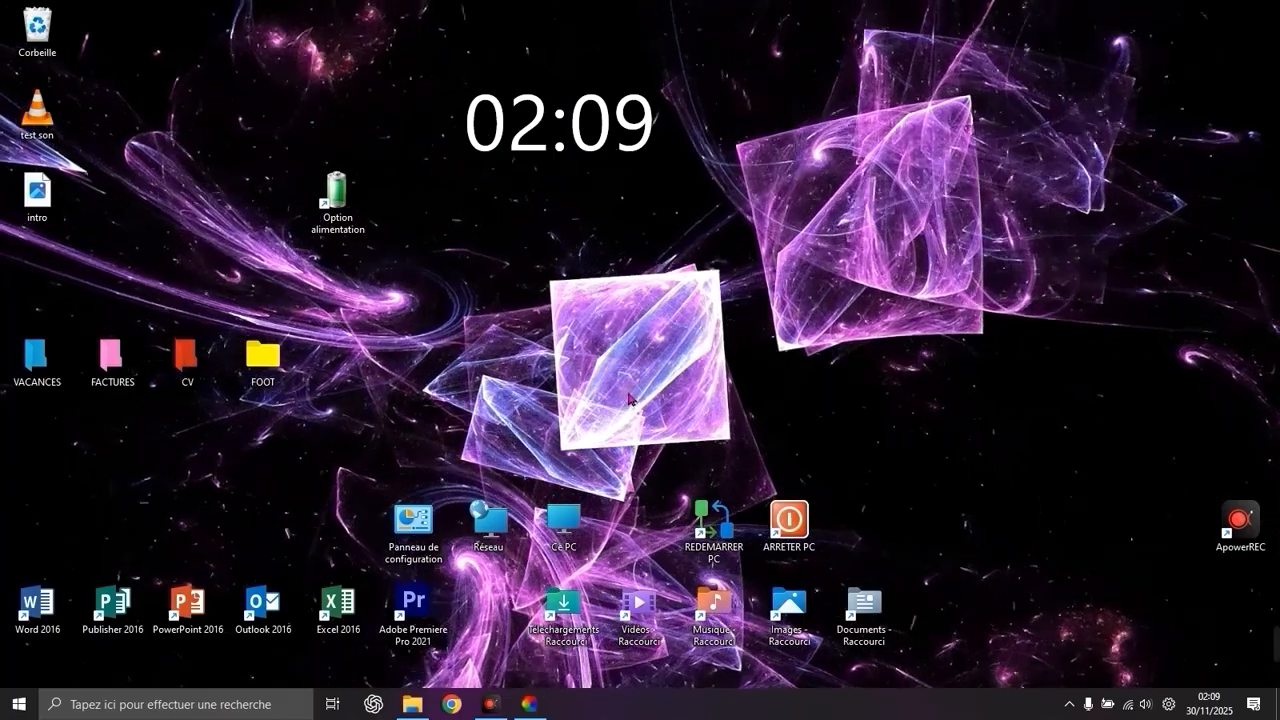